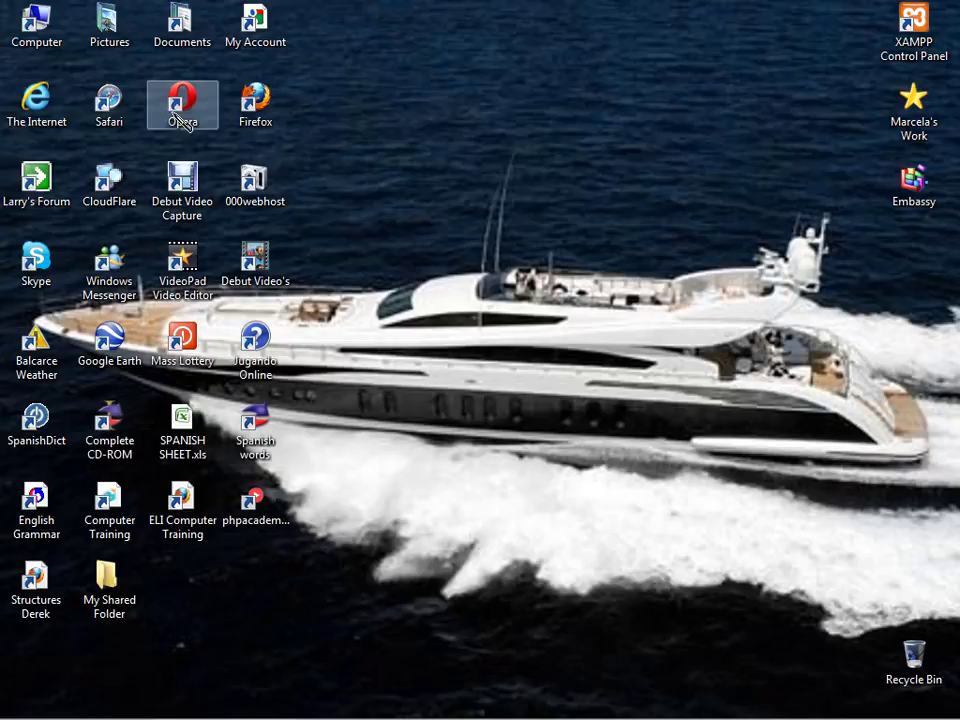
Open Internet Explorer and go to opera.com
left_click(52, 114)
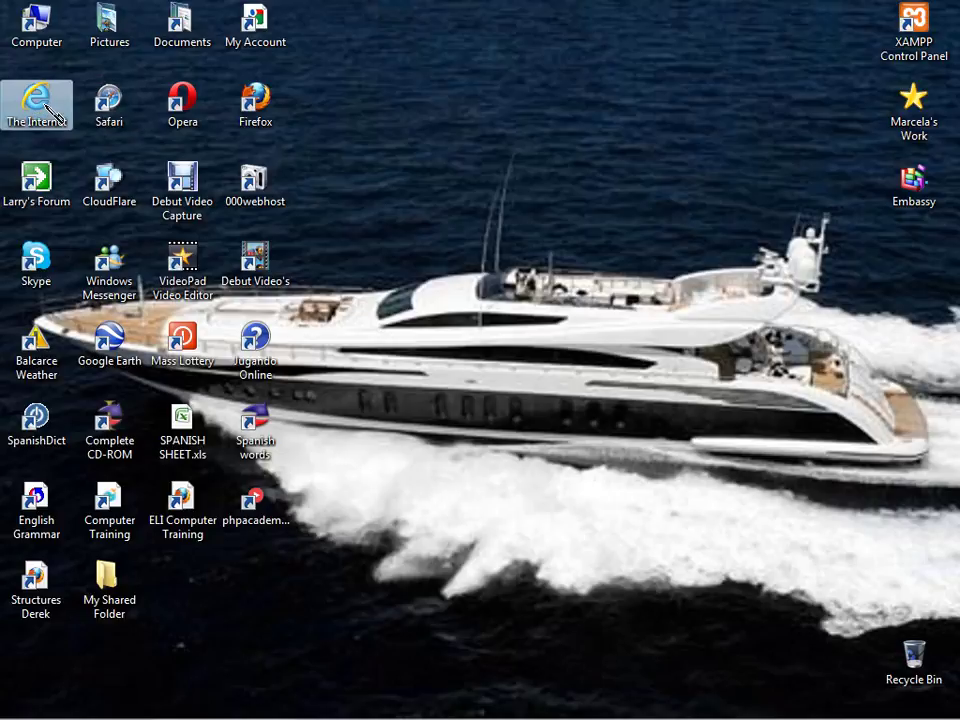
double_click(58, 102)
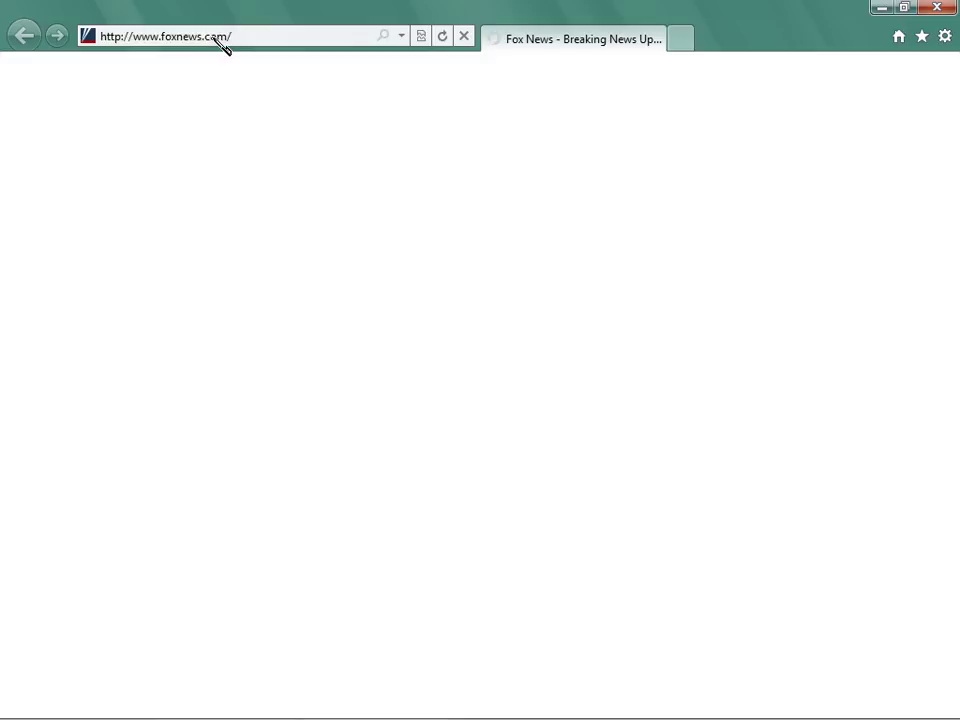
left_click(216, 38)
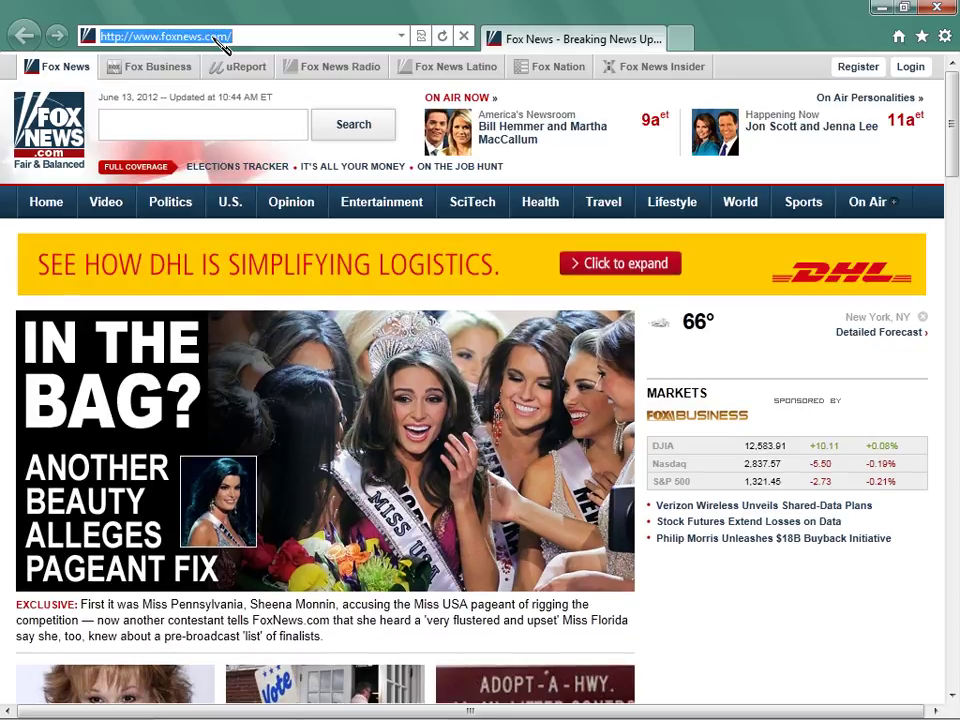
type("oper")
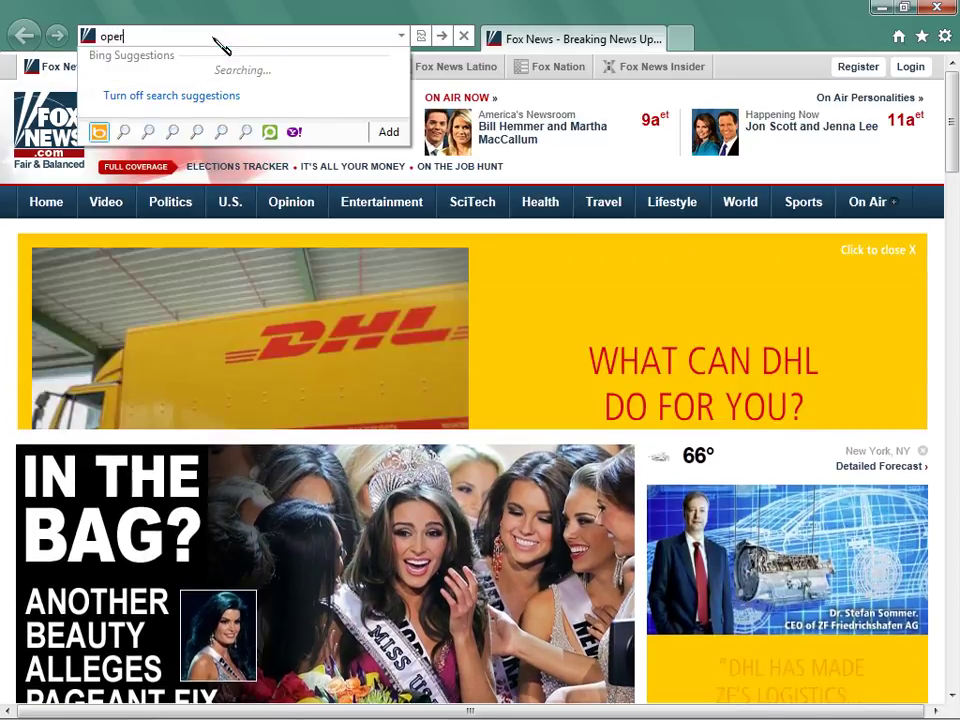
type("a.com")
key("Return")
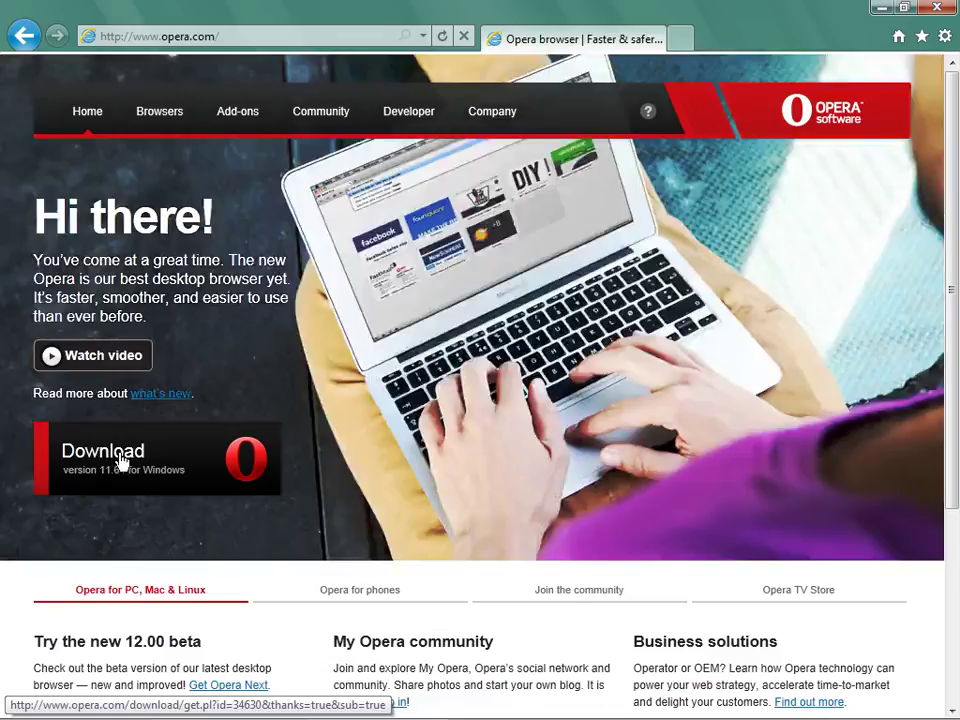
Start saving the Opera installer for Windows, cancel the download, and close Internet Explorer
left_click(120, 462)
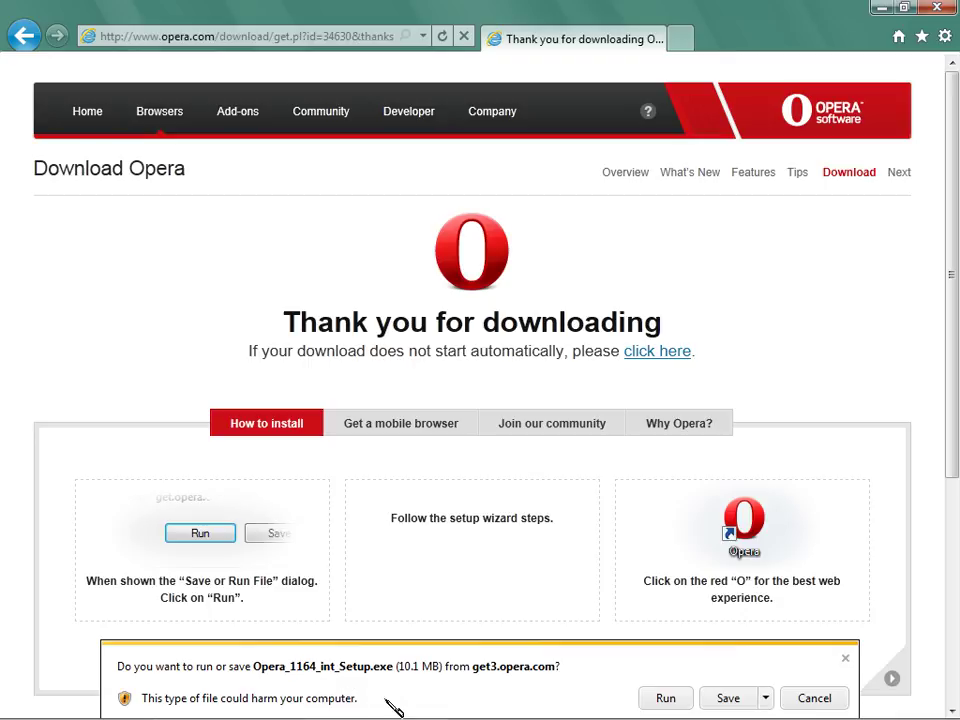
left_click(733, 700)
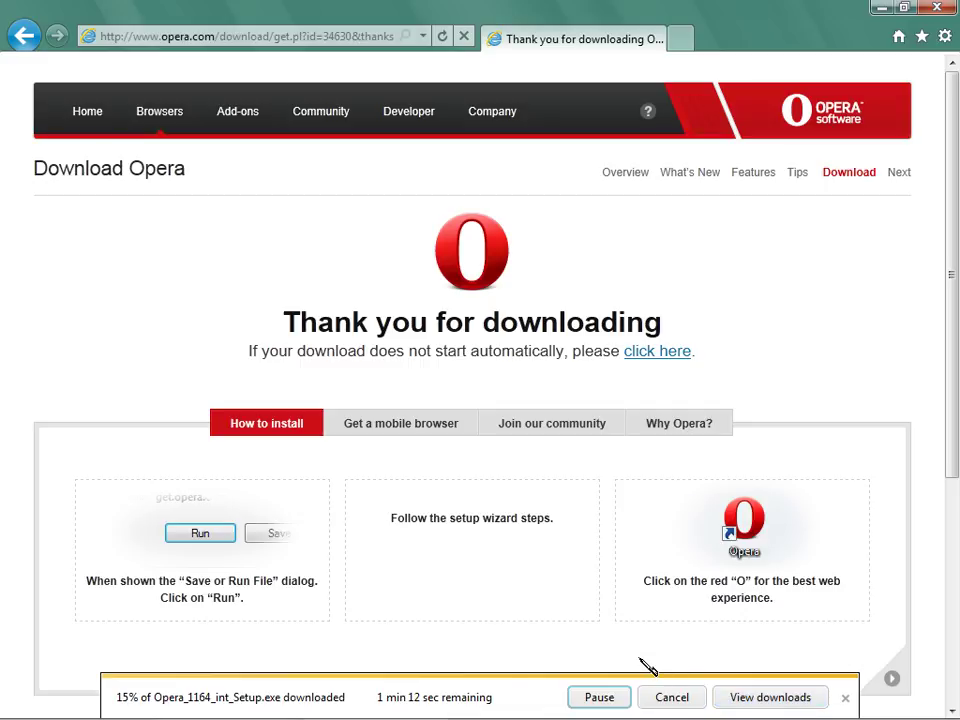
mouse_move(378, 686)
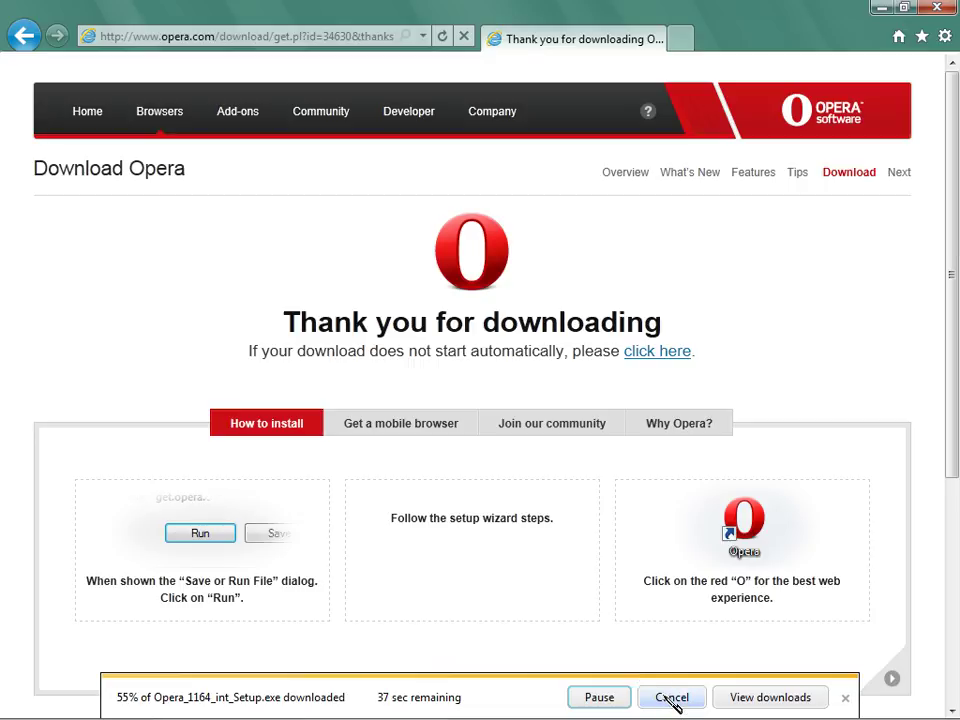
left_click(670, 698)
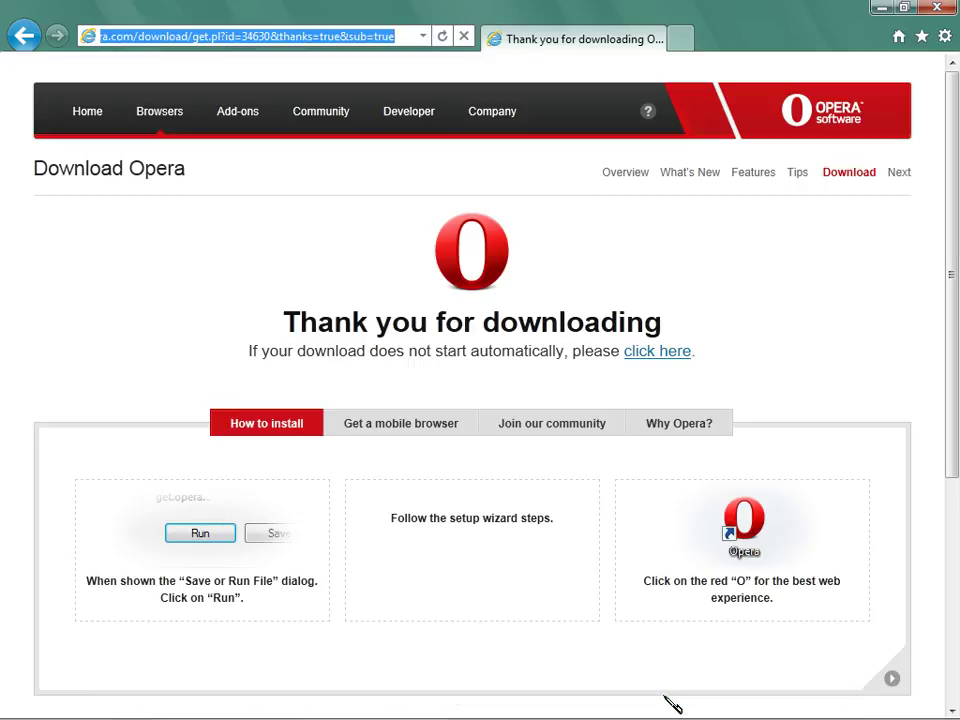
left_click(940, 9)
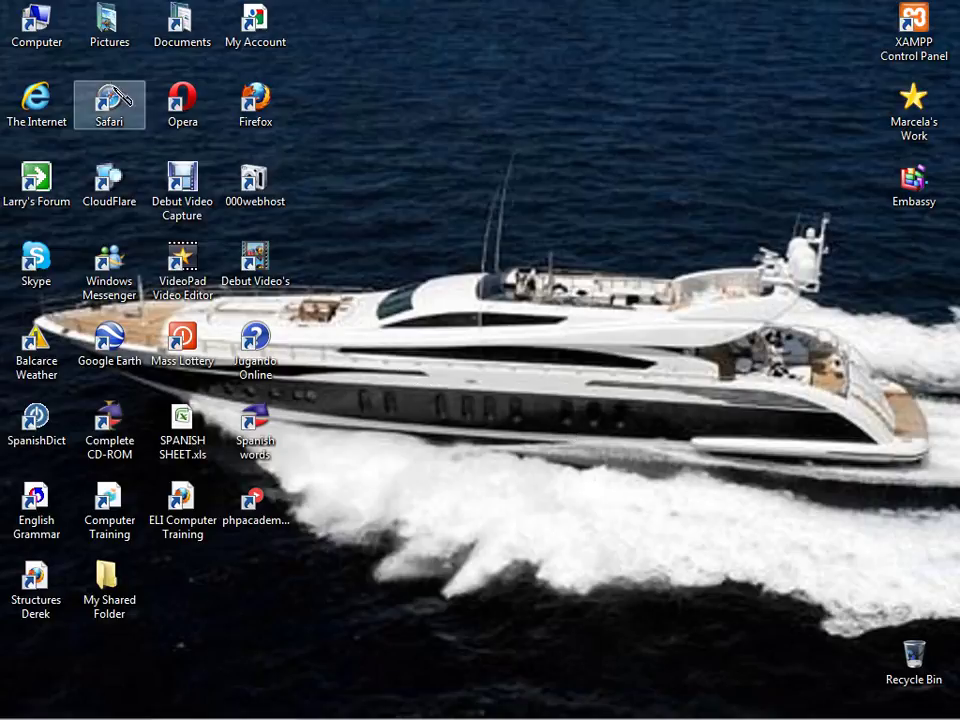
Open Safari and look through its file and editing commands
left_click(116, 101)
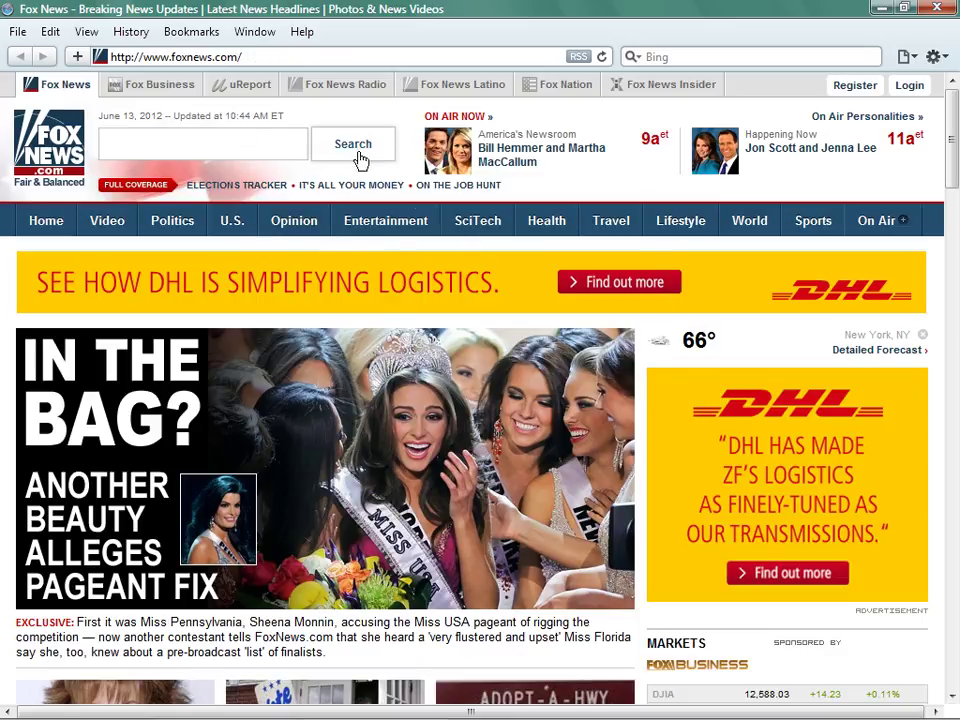
left_click(18, 32)
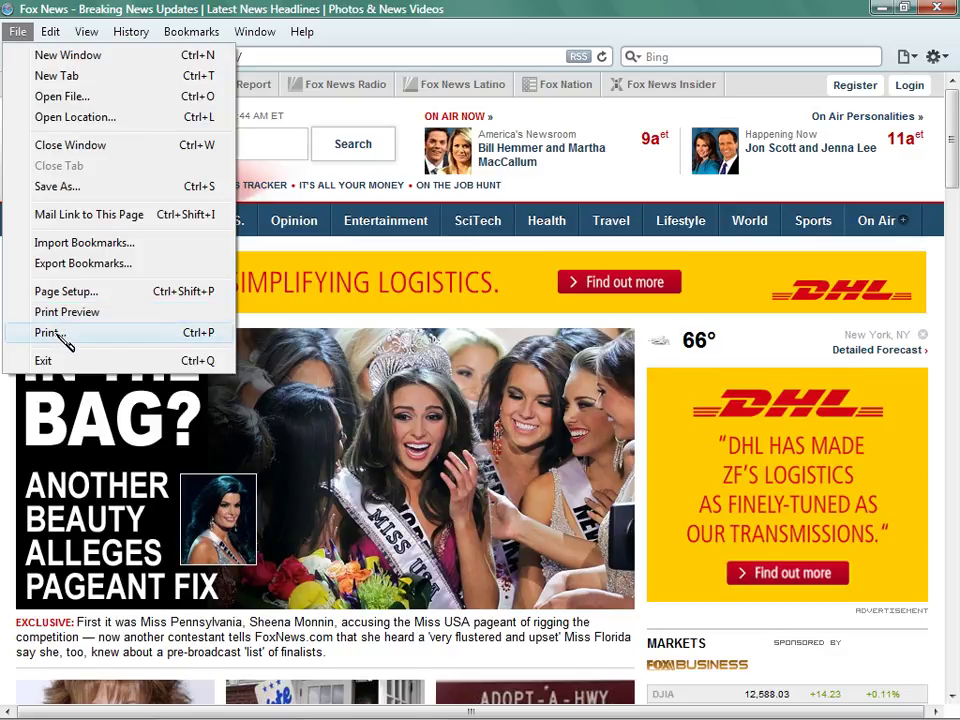
left_click(55, 31)
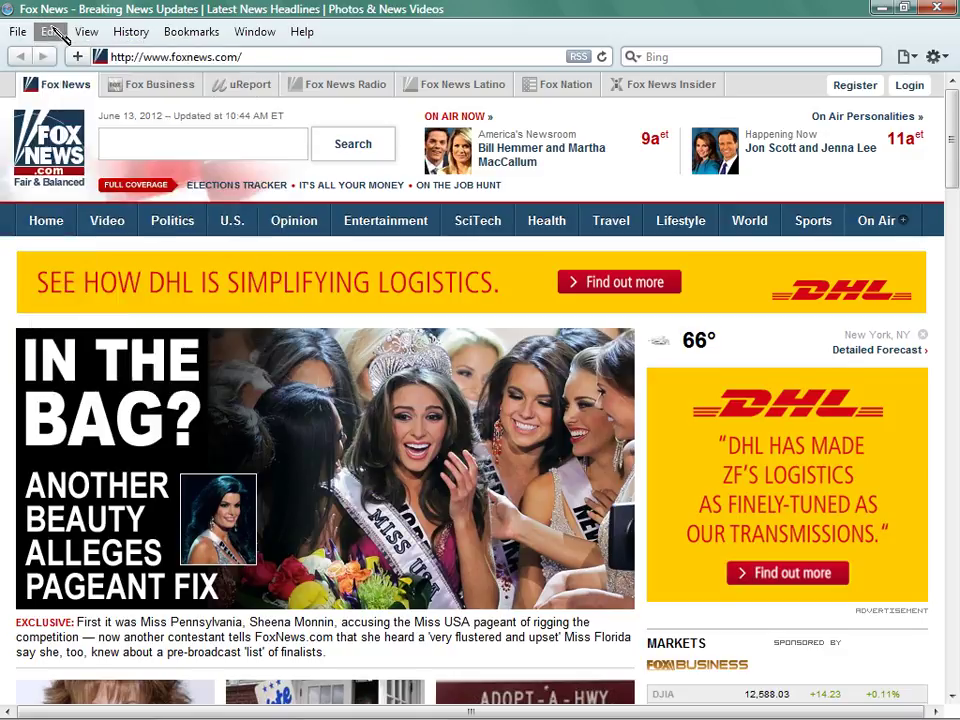
left_click(51, 31)
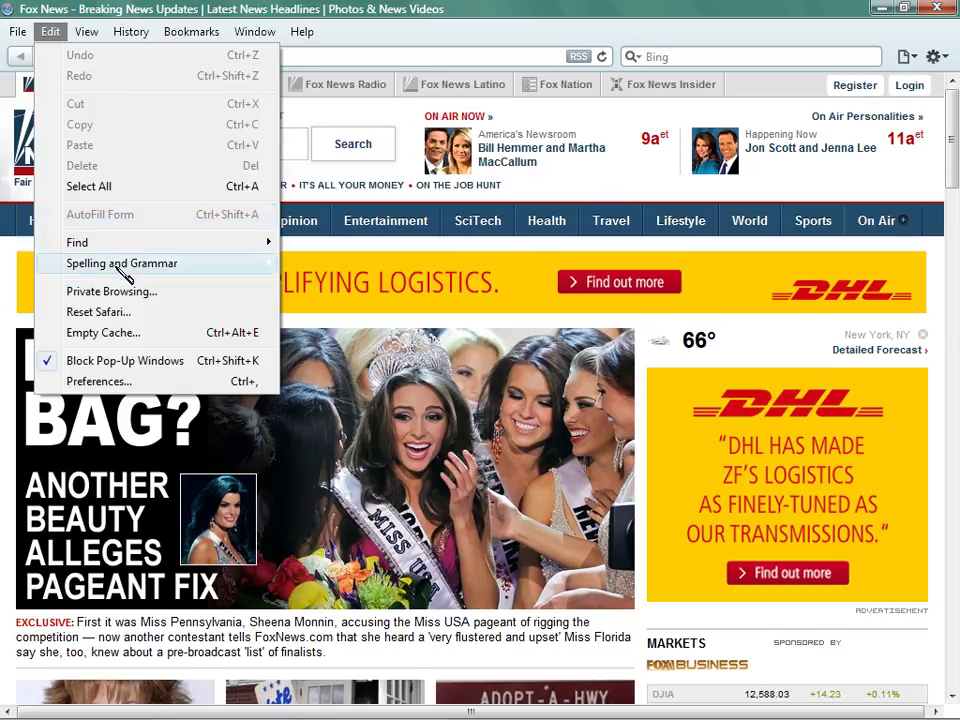
mouse_move(145, 266)
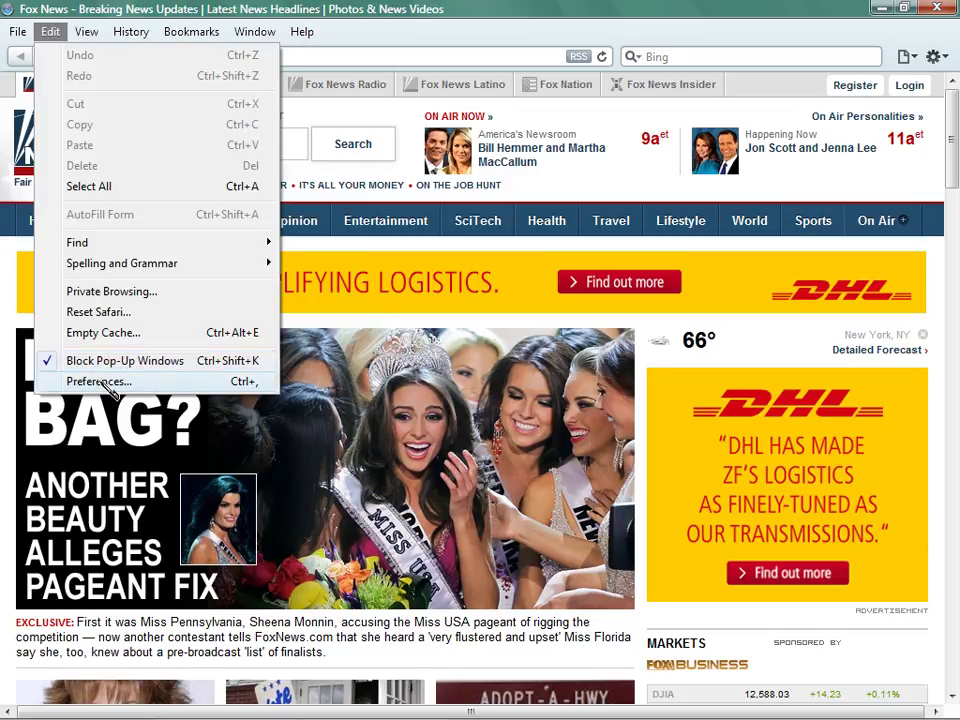
Open Safari's preferences, look through the AutoFill and Bookmarks settings, and return to the General settings
left_click(102, 380)
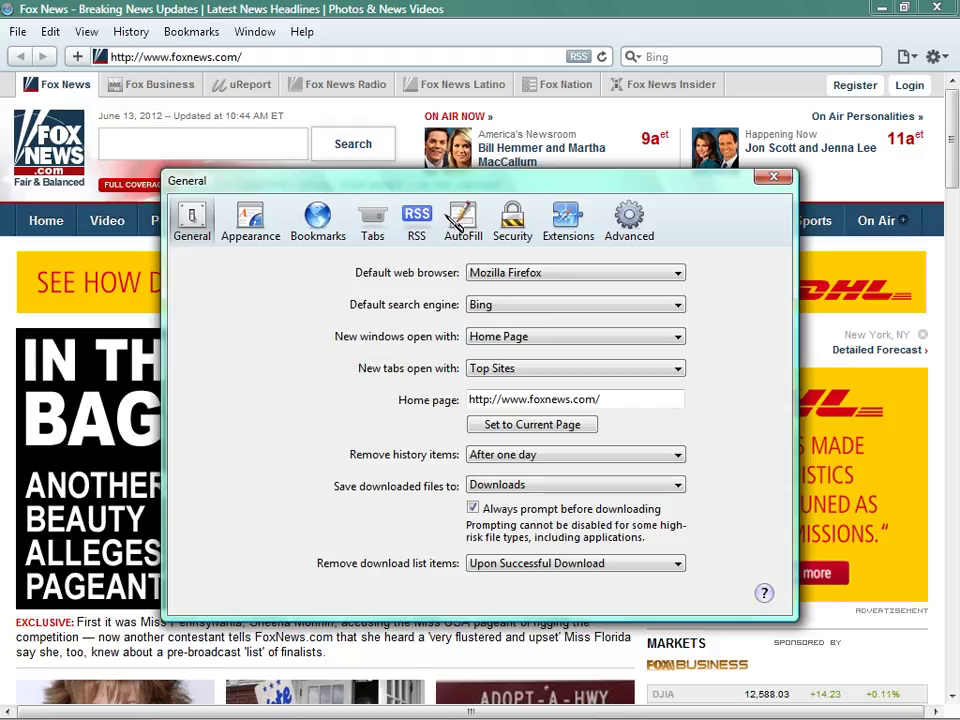
left_click(470, 220)
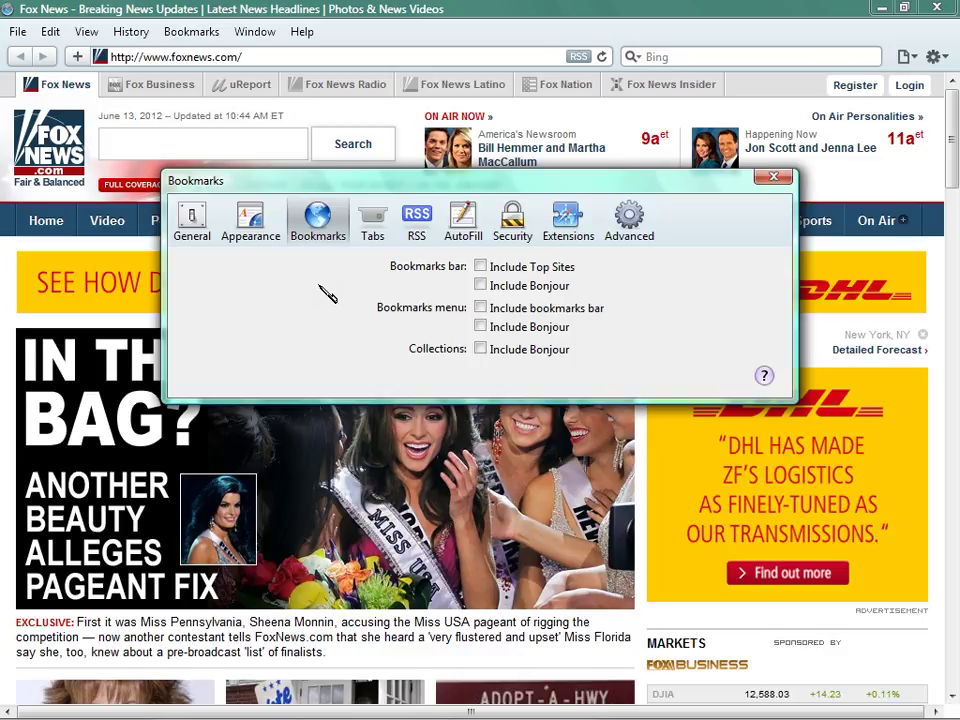
left_click(198, 237)
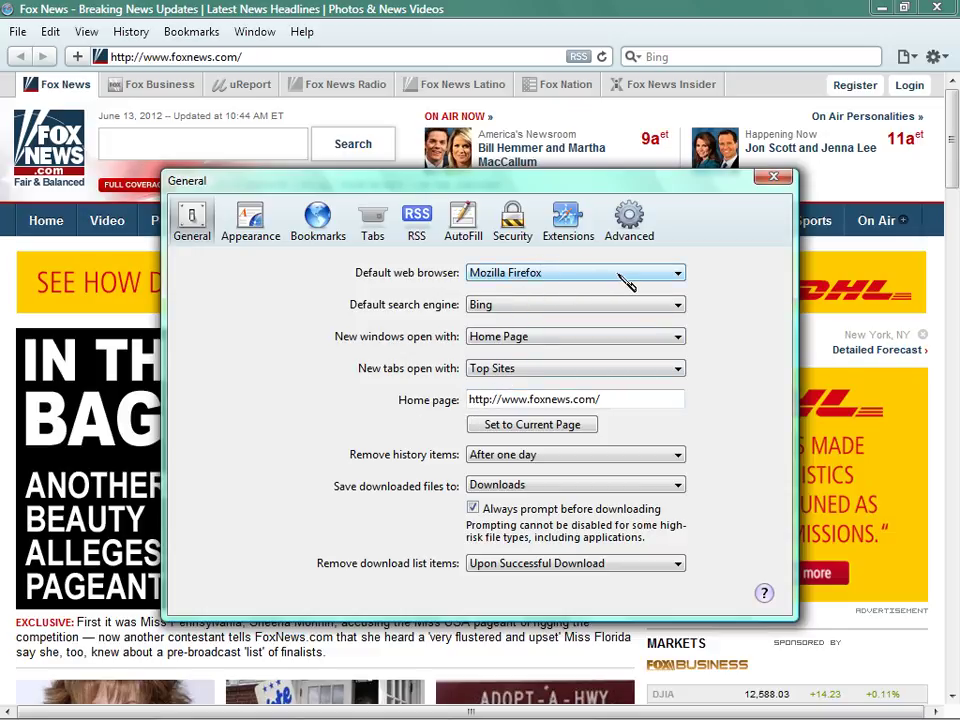
Keep Mozilla Firefox as the default web browser and set the default search engine to Google
left_click(678, 273)
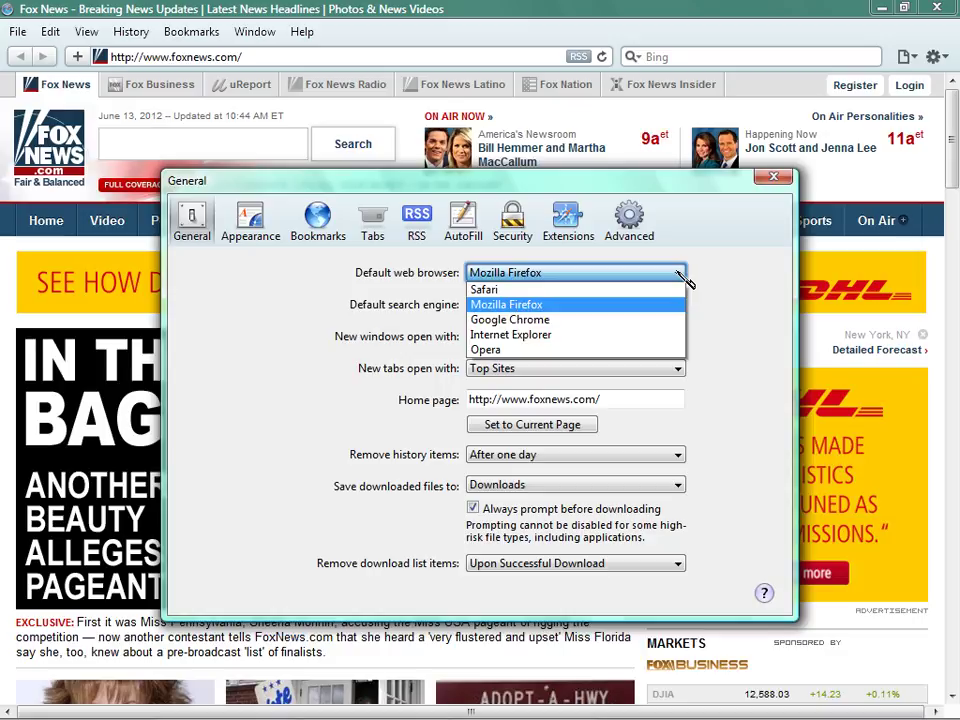
left_click(640, 306)
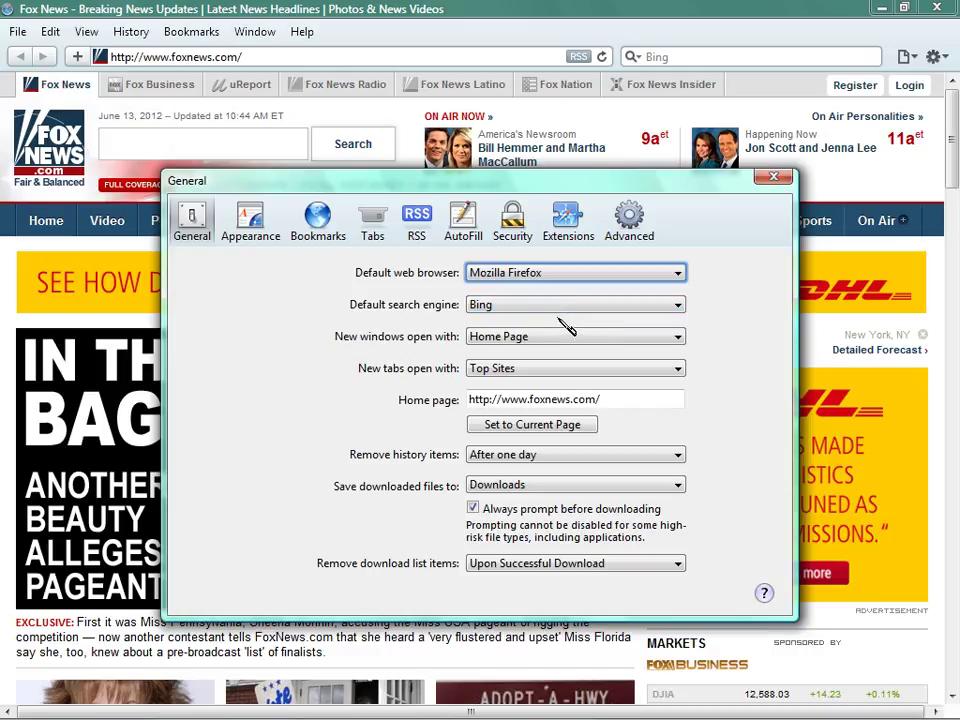
left_click(680, 305)
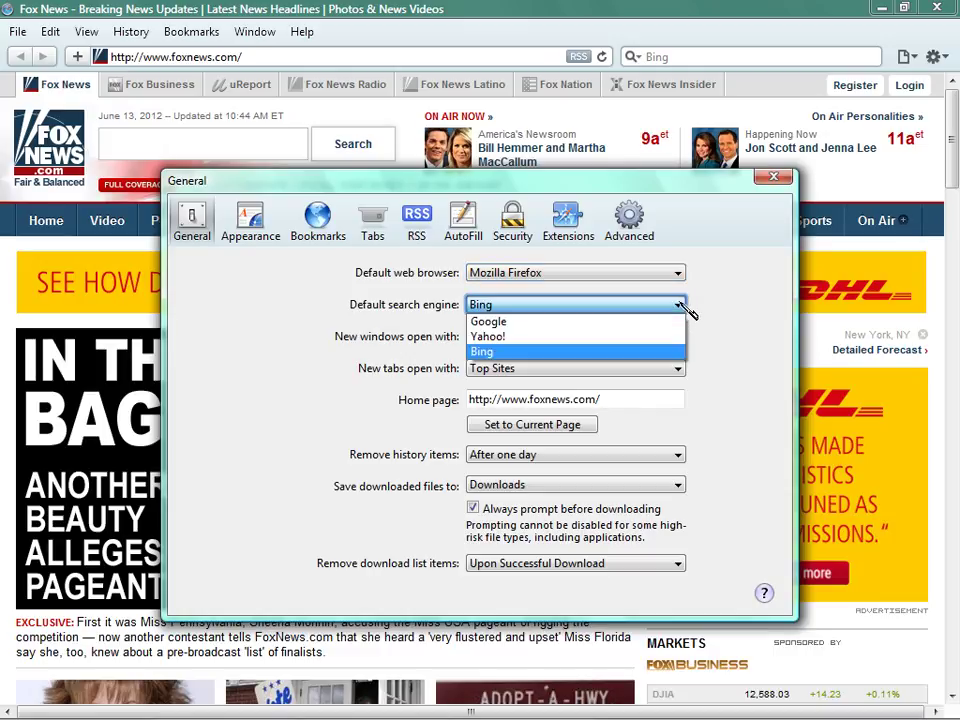
left_click(668, 322)
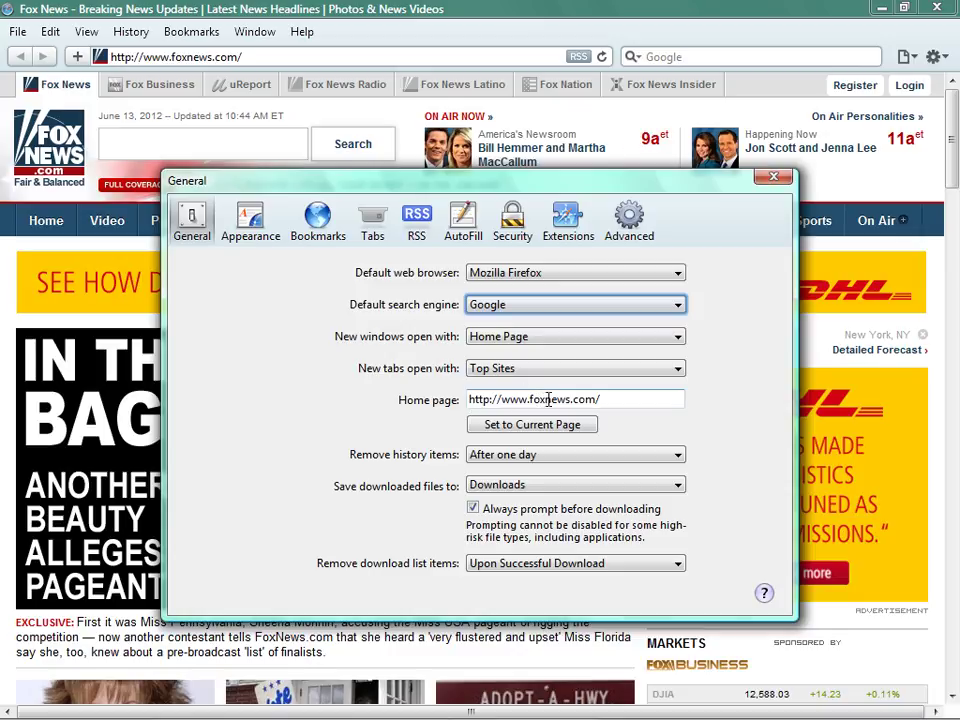
left_click(607, 398)
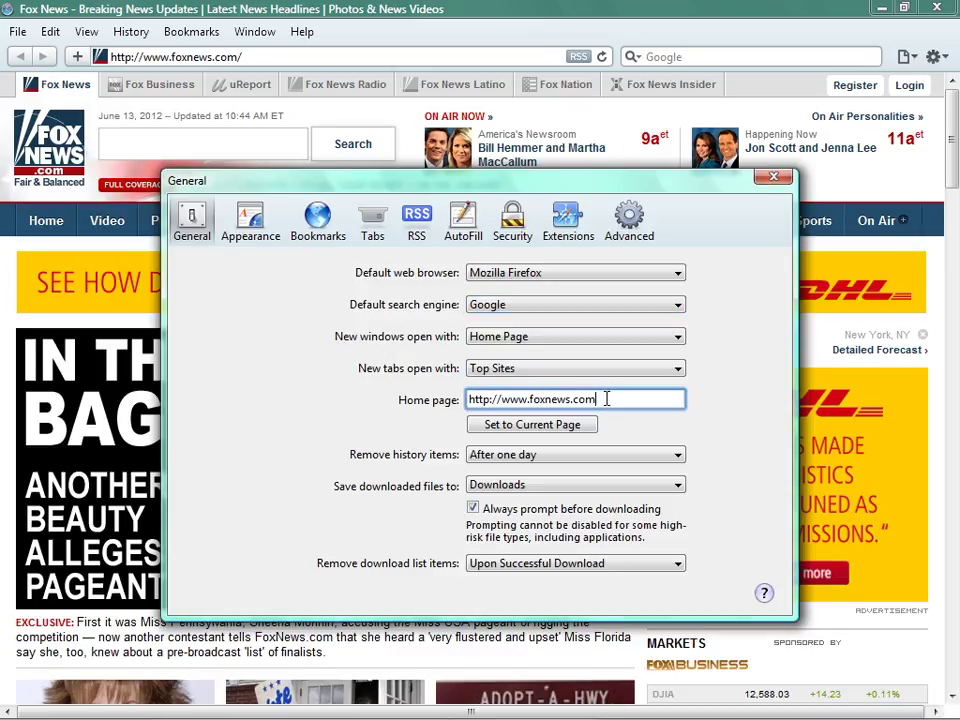
key("BackSpace")
key("BackSpace")
key("BackSpace")
key("BackSpace")
key("BackSpace")
key("BackSpace")
key("BackSpace")
key("BackSpace")
key("BackSpace")
key("BackSpace")
key("BackSpace")
key("BackSpace")
key("BackSpace")
key("BackSpace")
key("BackSpace")
key("BackSpace")
key("BackSpace")
key("BackSpace")
key("BackSpace")
key("BackSpace")
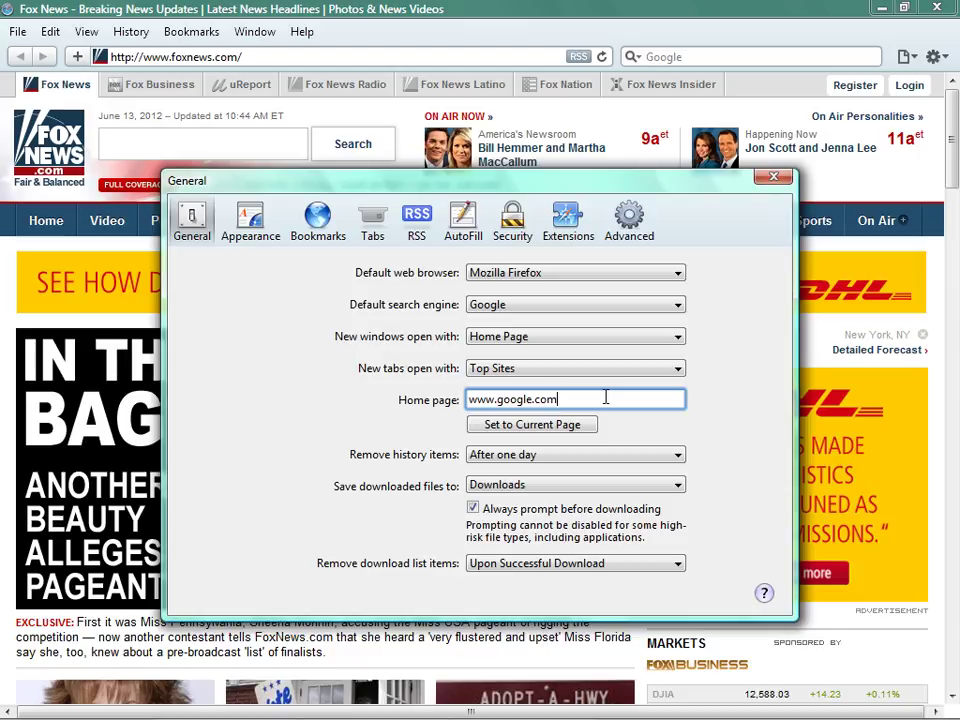
left_click(774, 180)
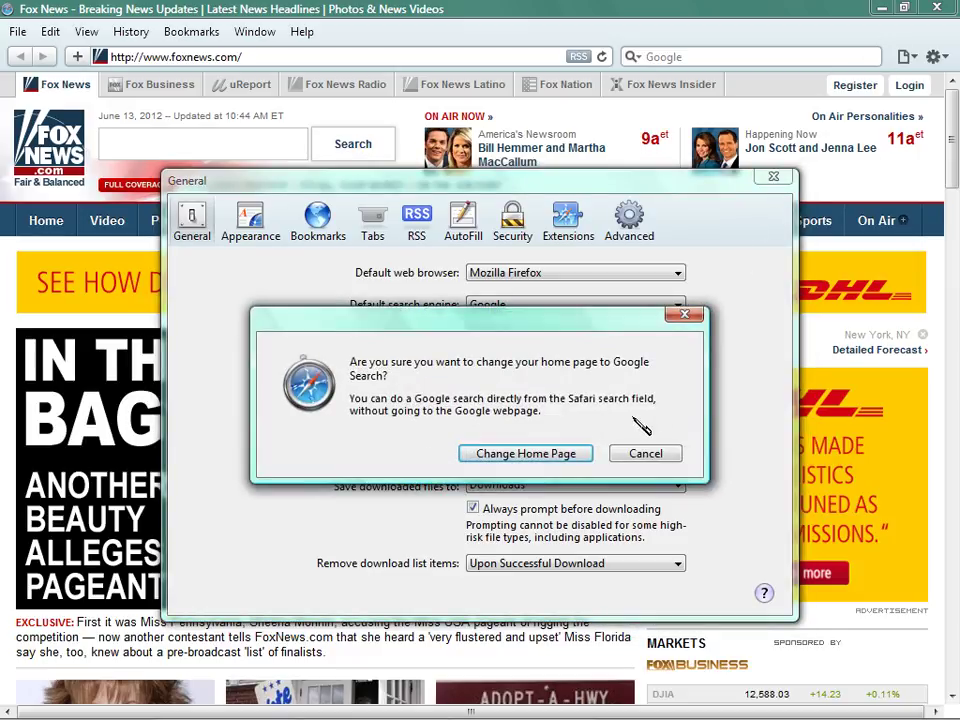
left_click(565, 456)
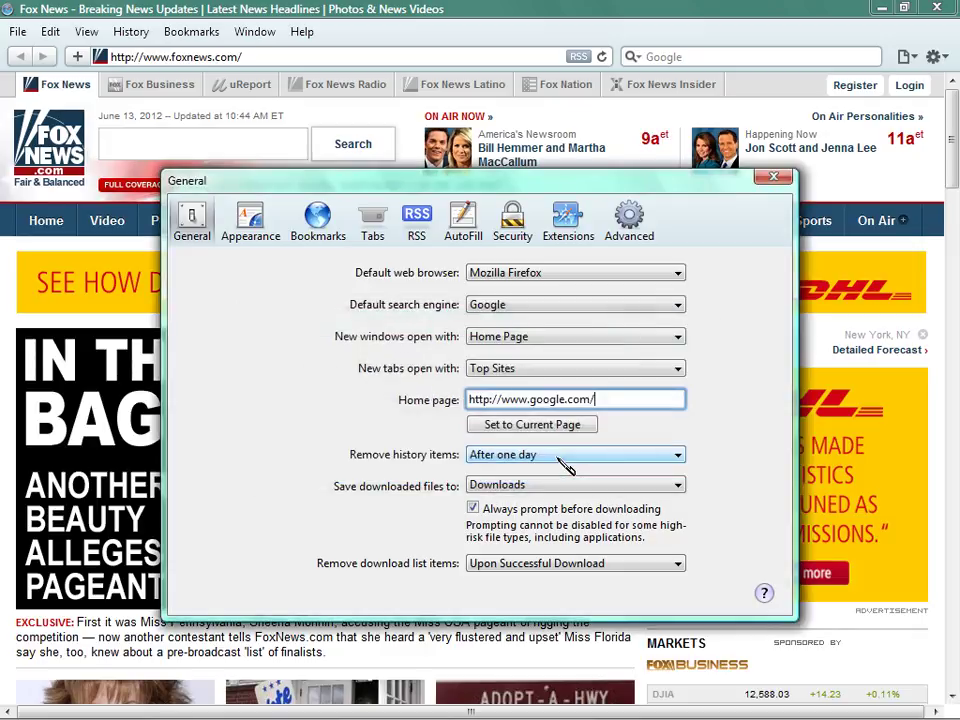
left_click(774, 179)
left_click(936, 8)
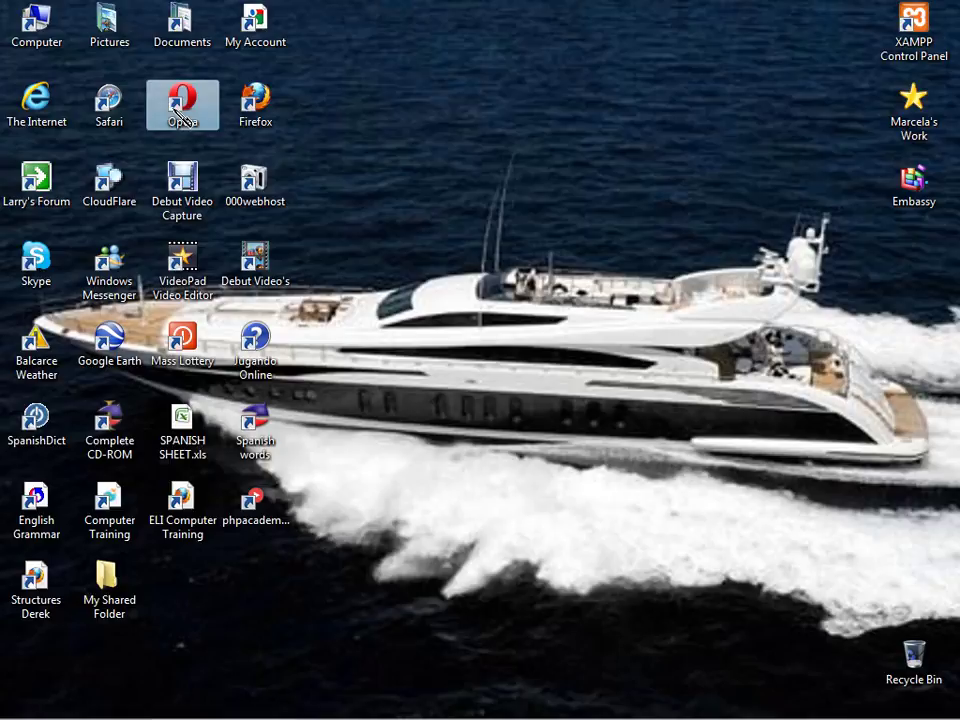
Reopen Safari from the desktop to check its home page
double_click(181, 116)
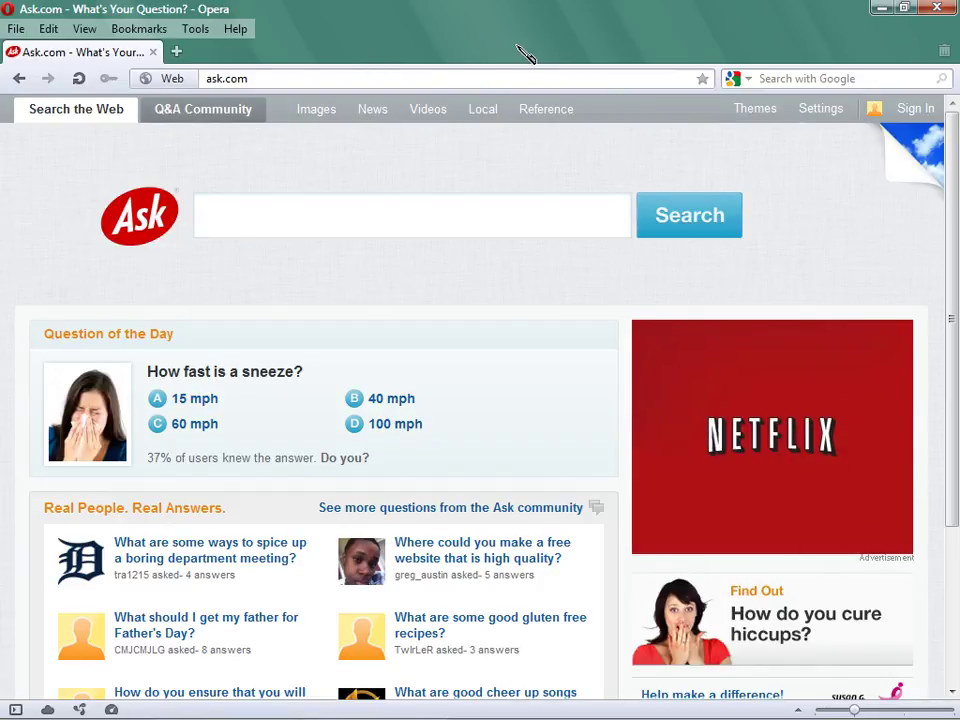
left_click(938, 9)
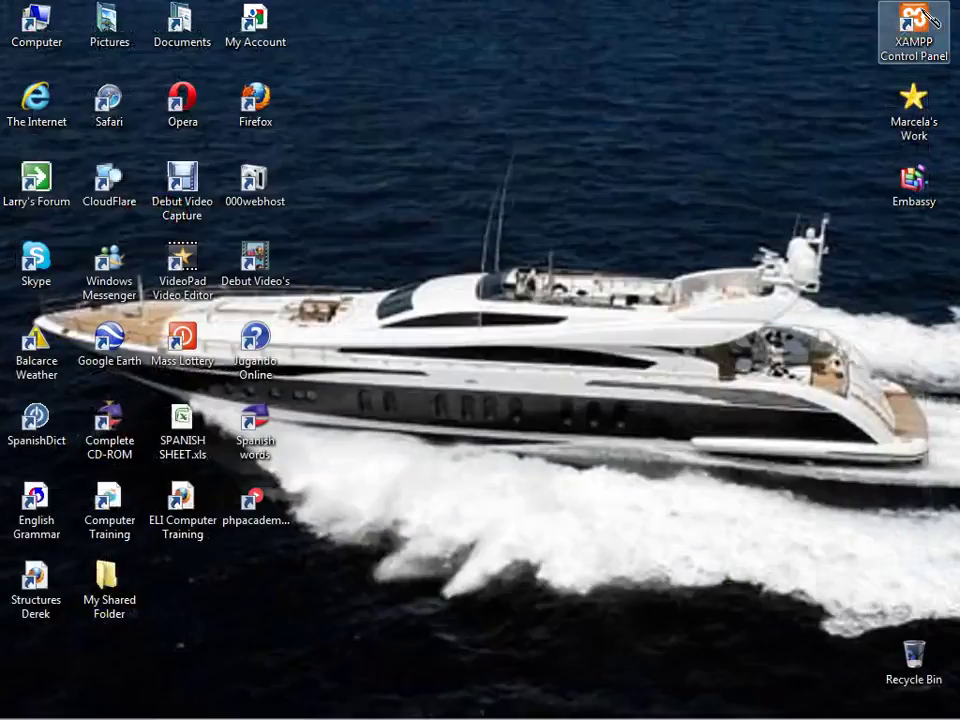
left_click(112, 100)
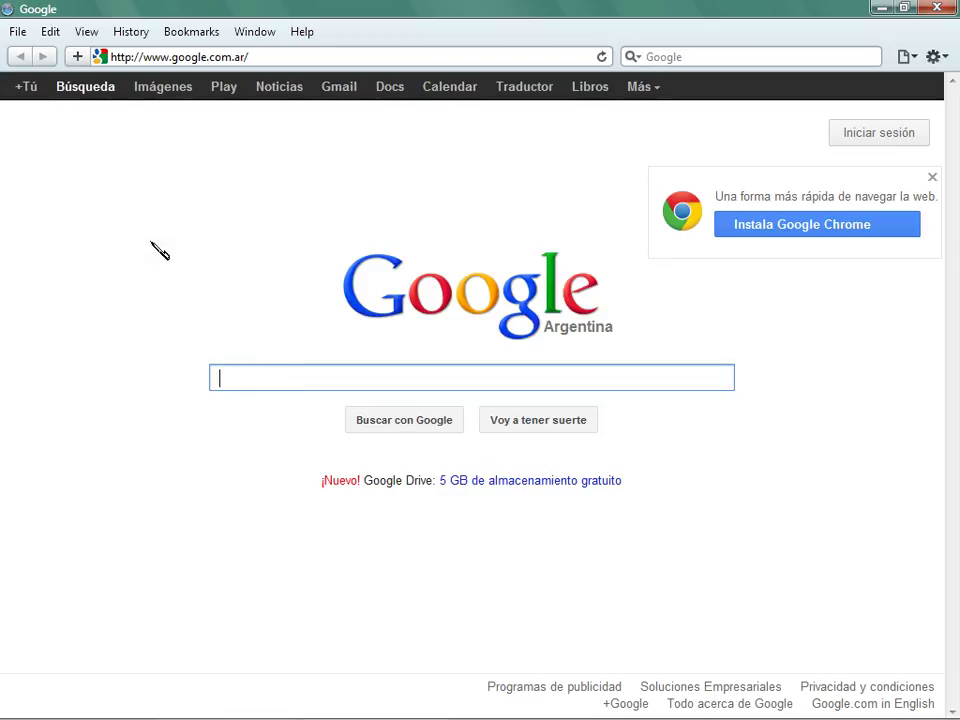
Search Google for "how do i find a map of usa" and return to the Google home page
type("how do i fi")
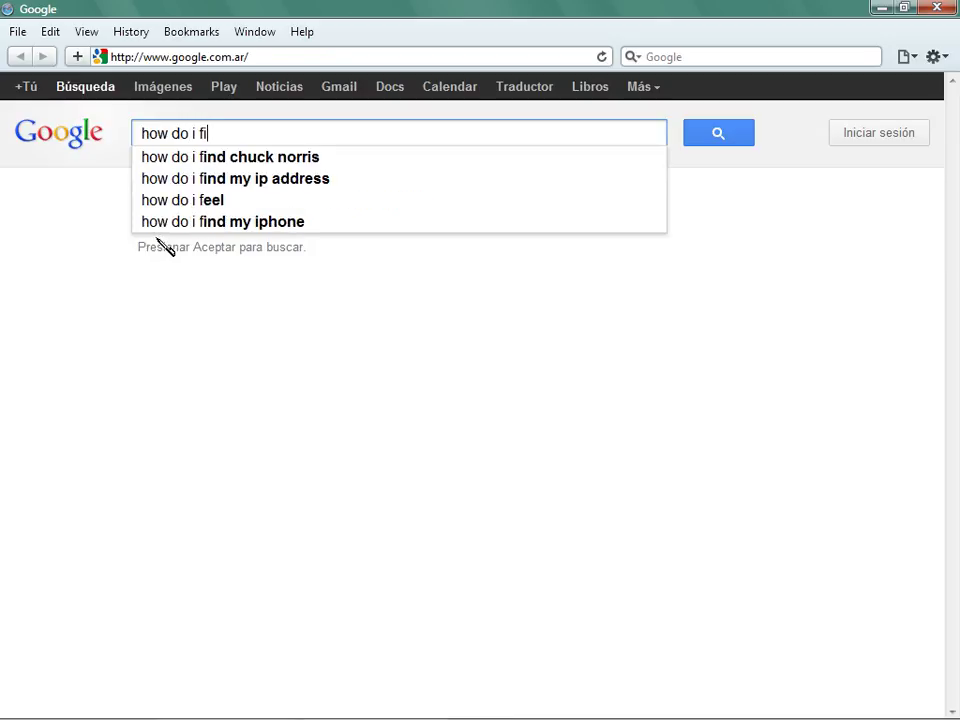
type("nd a ma")
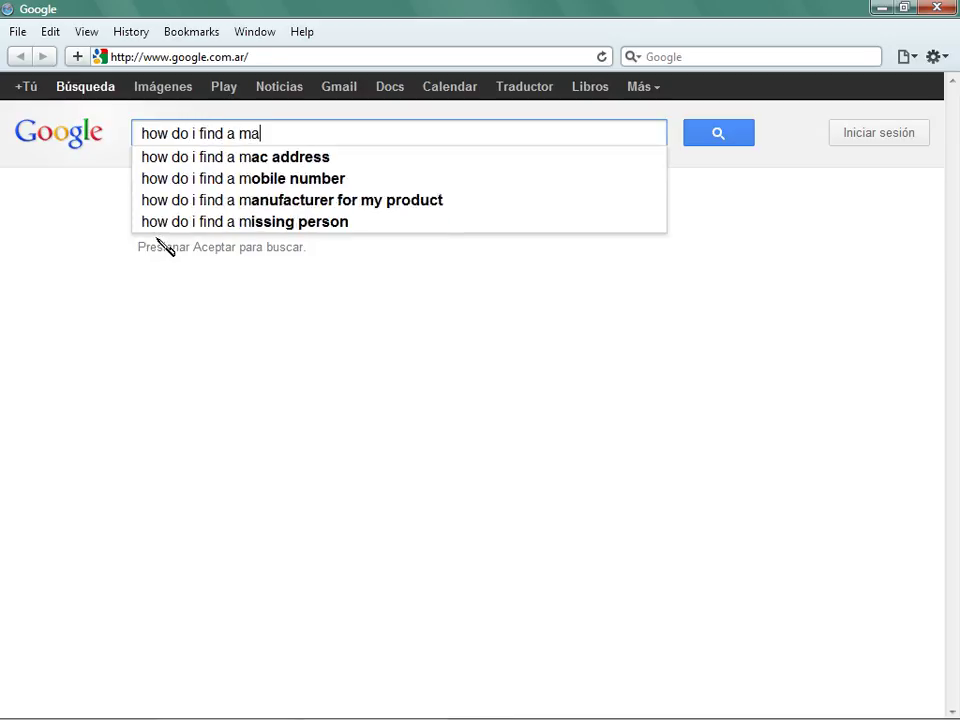
type("p of usa")
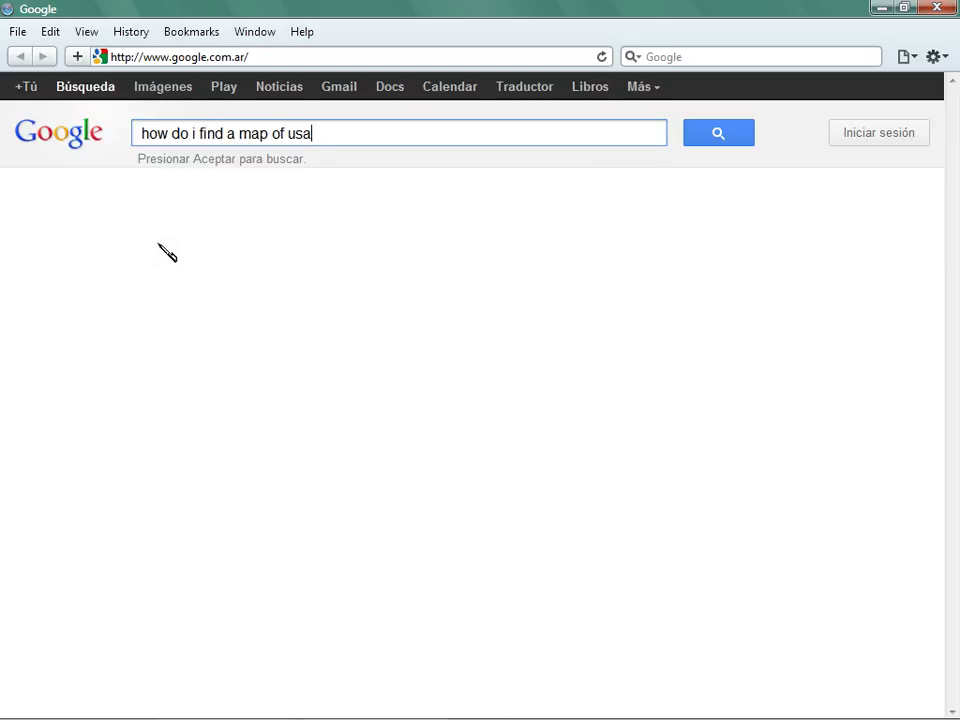
key("Return")
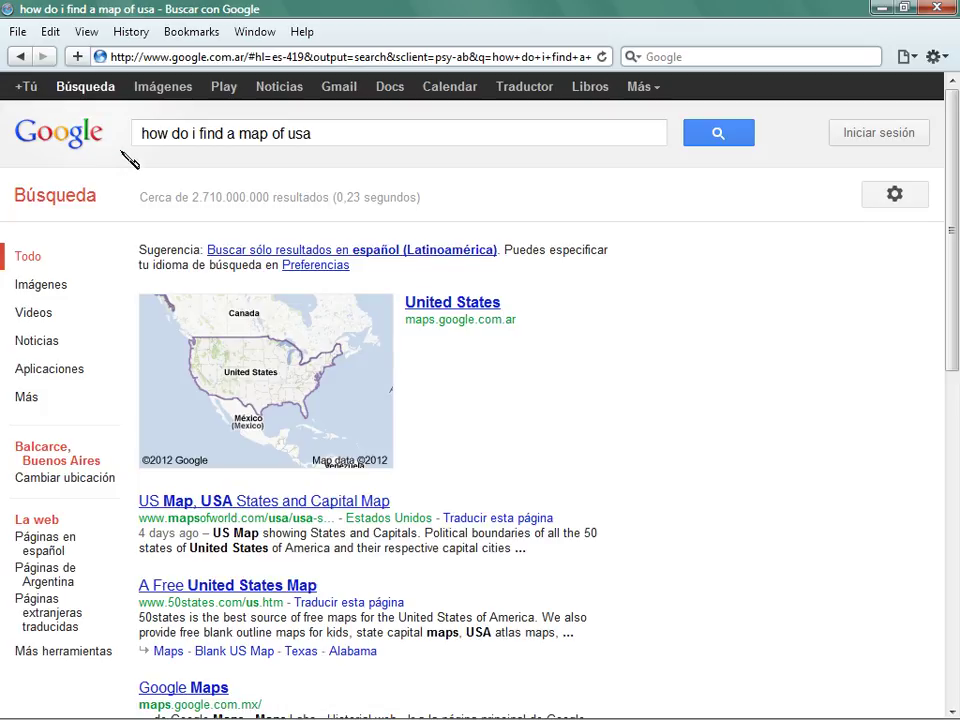
left_click(22, 57)
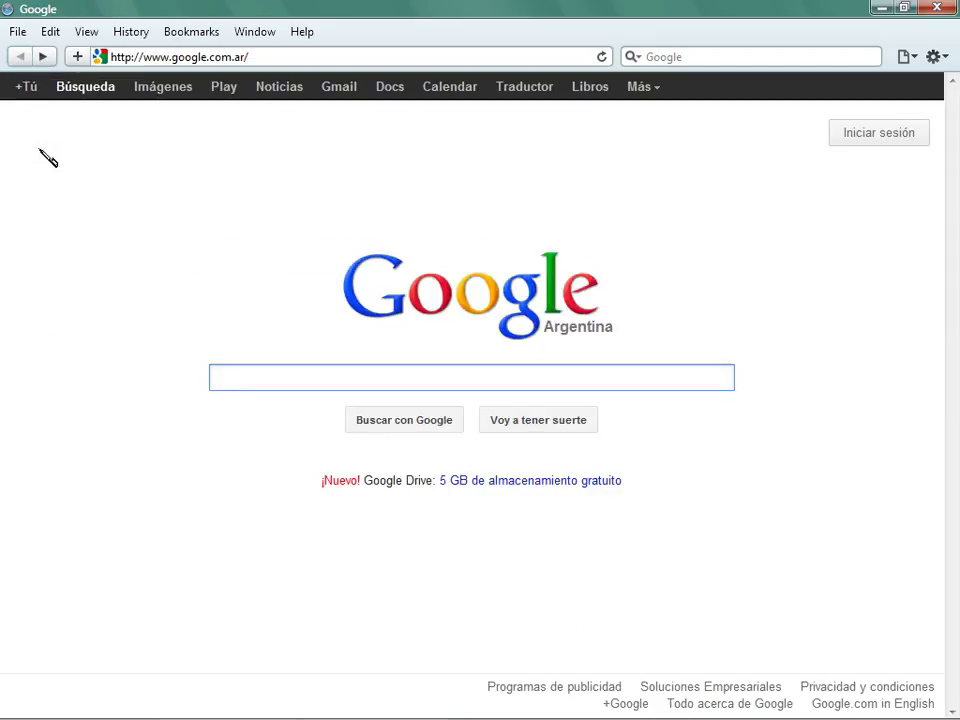
Go forward to the "how do i find a map of usa" search results and back to the Google home page
left_click(44, 57)
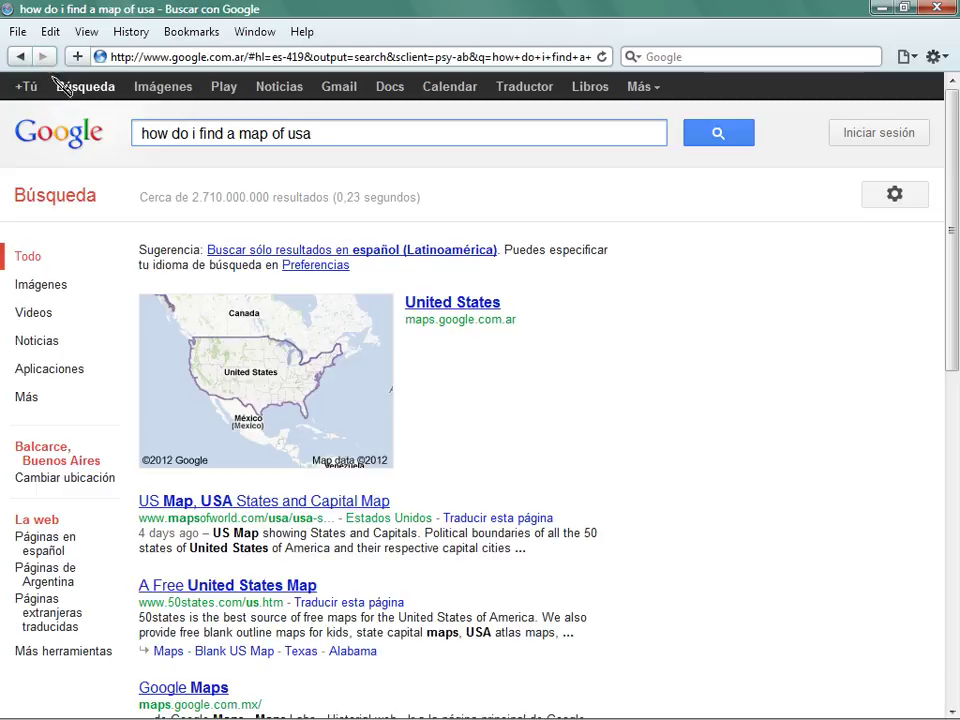
left_click(22, 57)
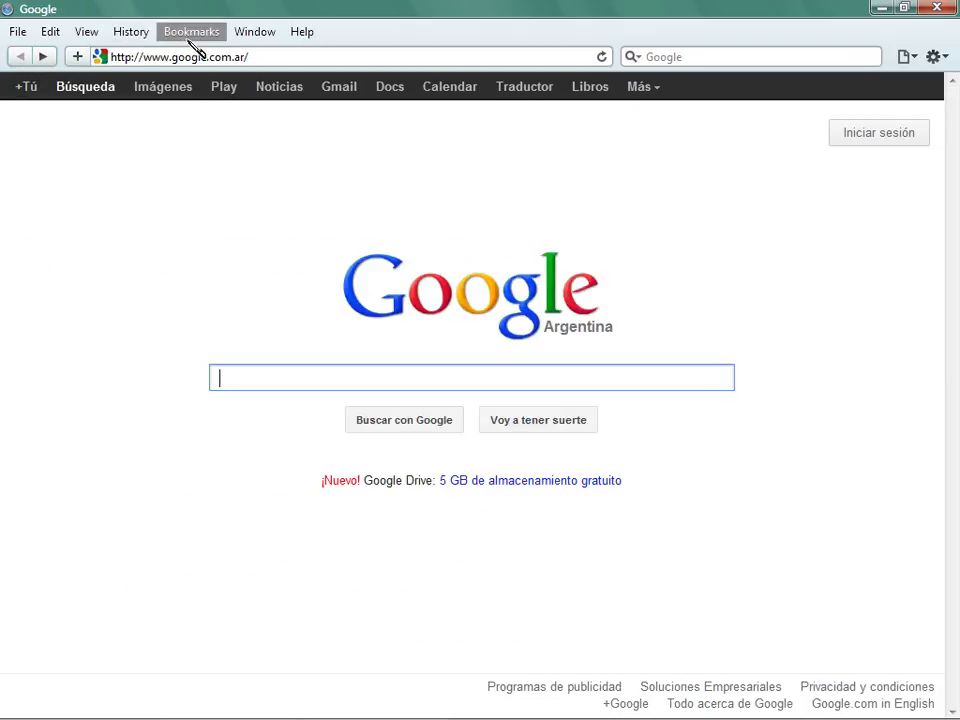
Review Safari's general preferences, including the default search engine and home page, and close them
left_click(88, 32)
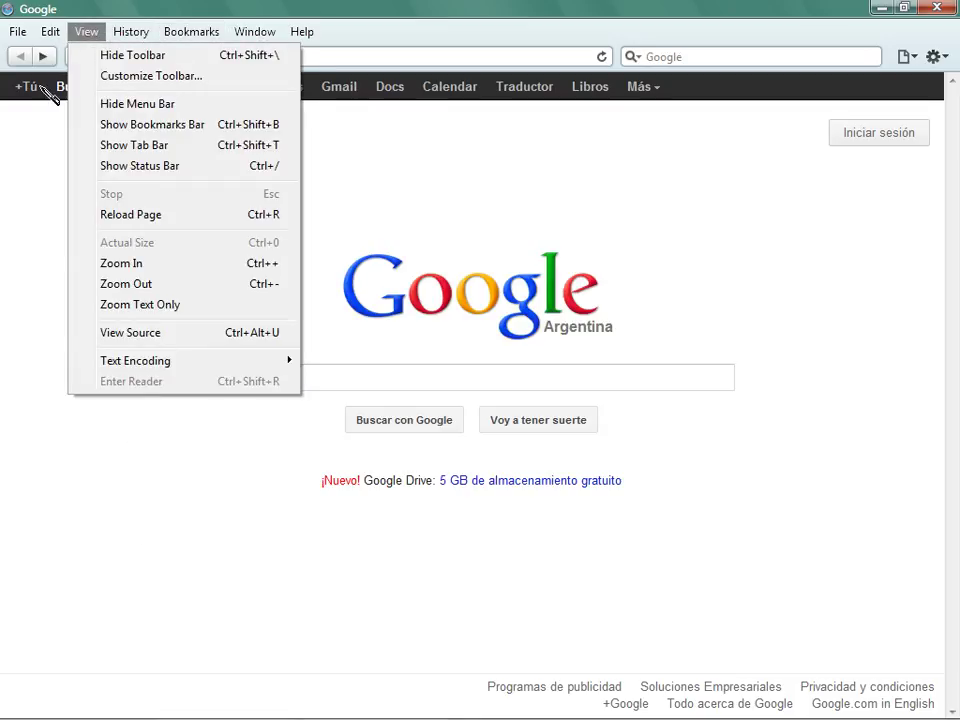
mouse_move(50, 35)
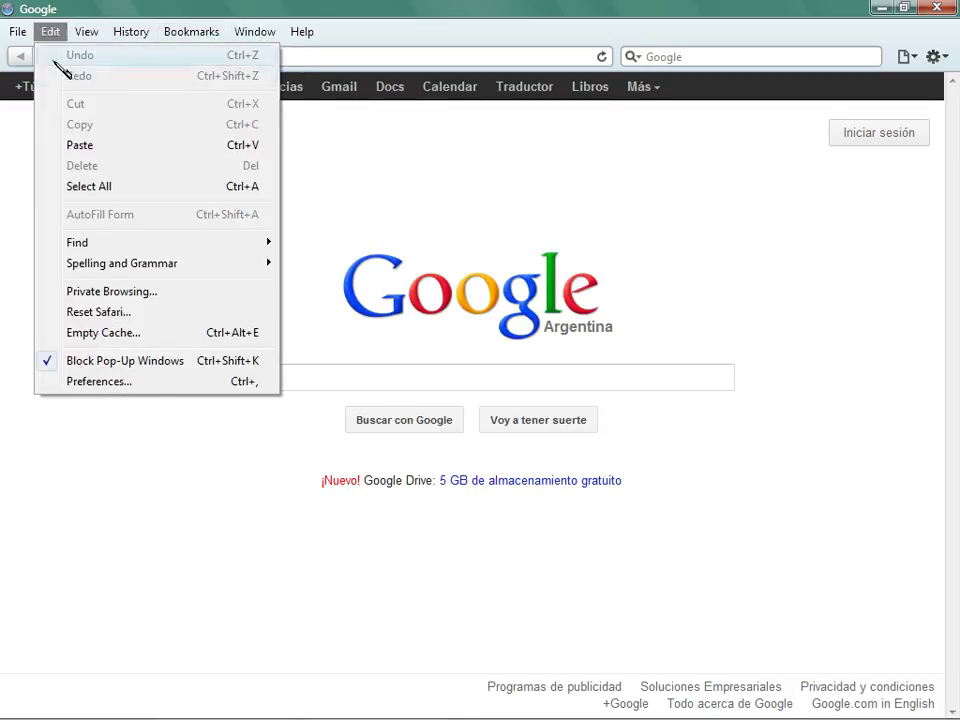
left_click(92, 382)
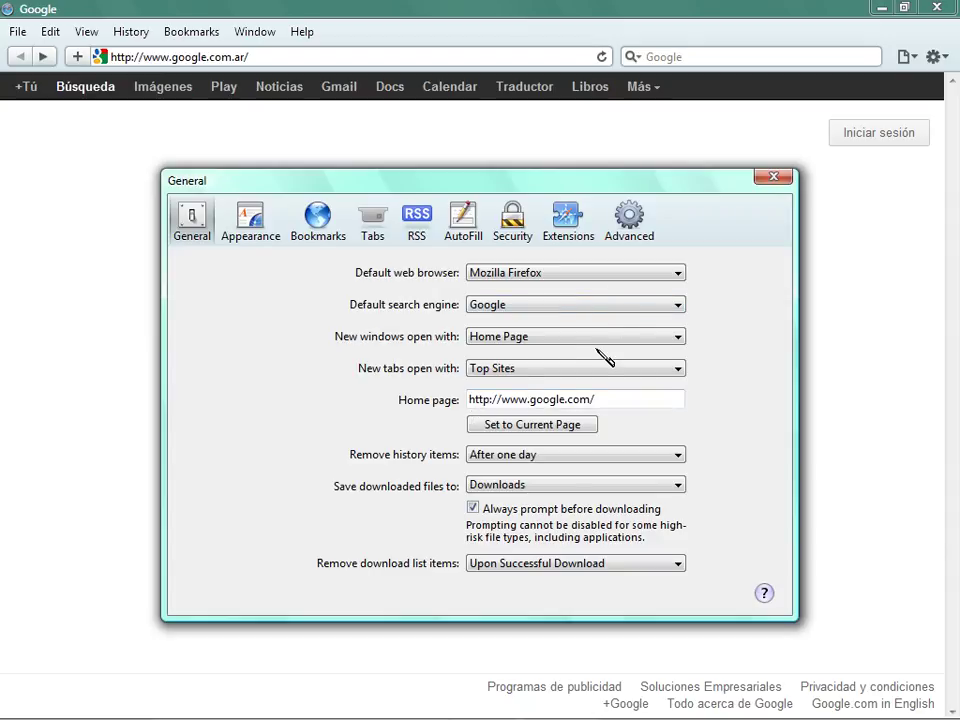
left_click(774, 177)
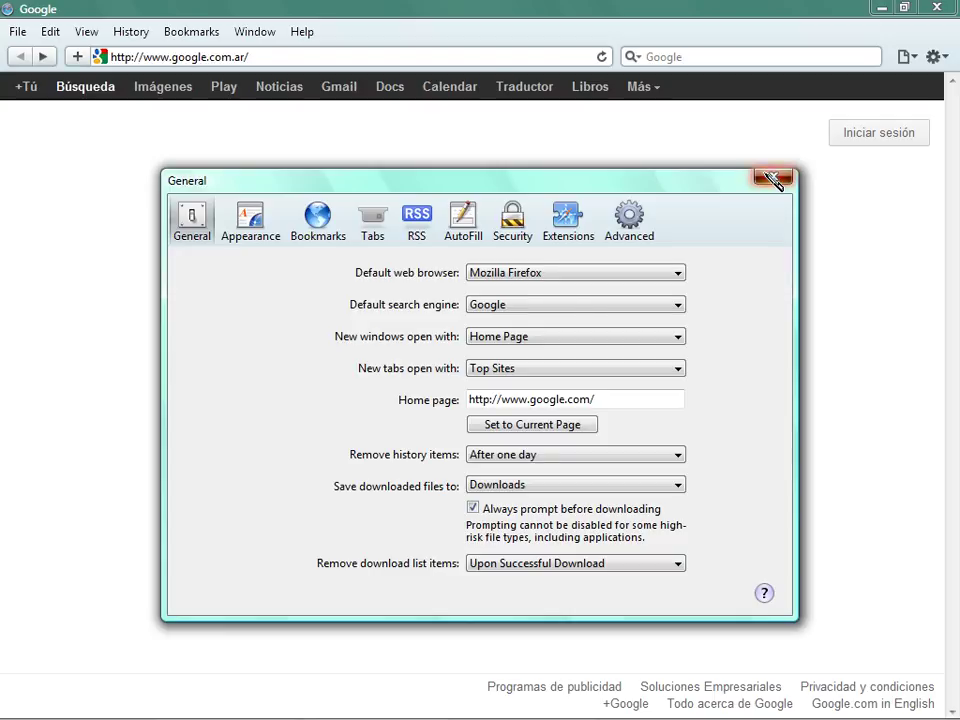
left_click(212, 35)
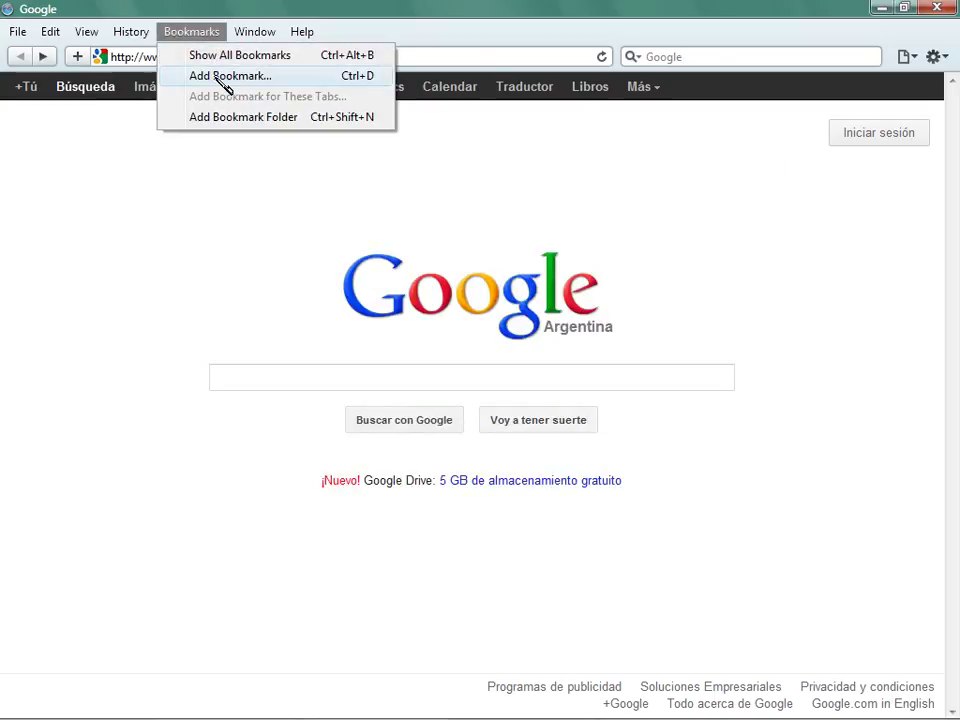
mouse_move(46, 36)
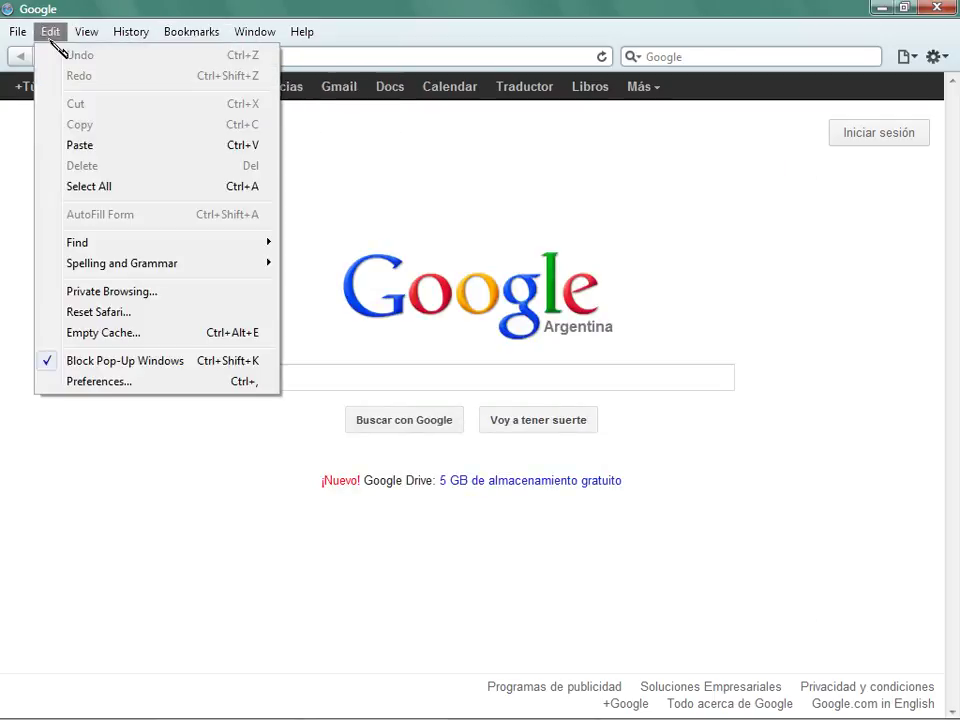
left_click(24, 114)
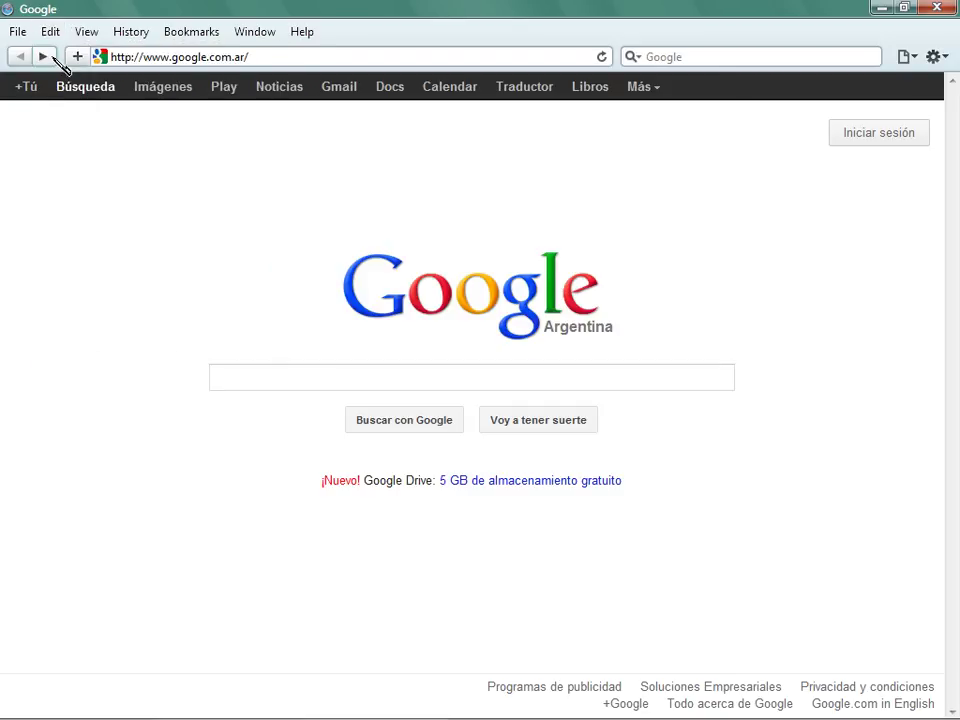
Go forward to the map search results and bookmark that page in Top Sites under its suggested name
left_click(50, 57)
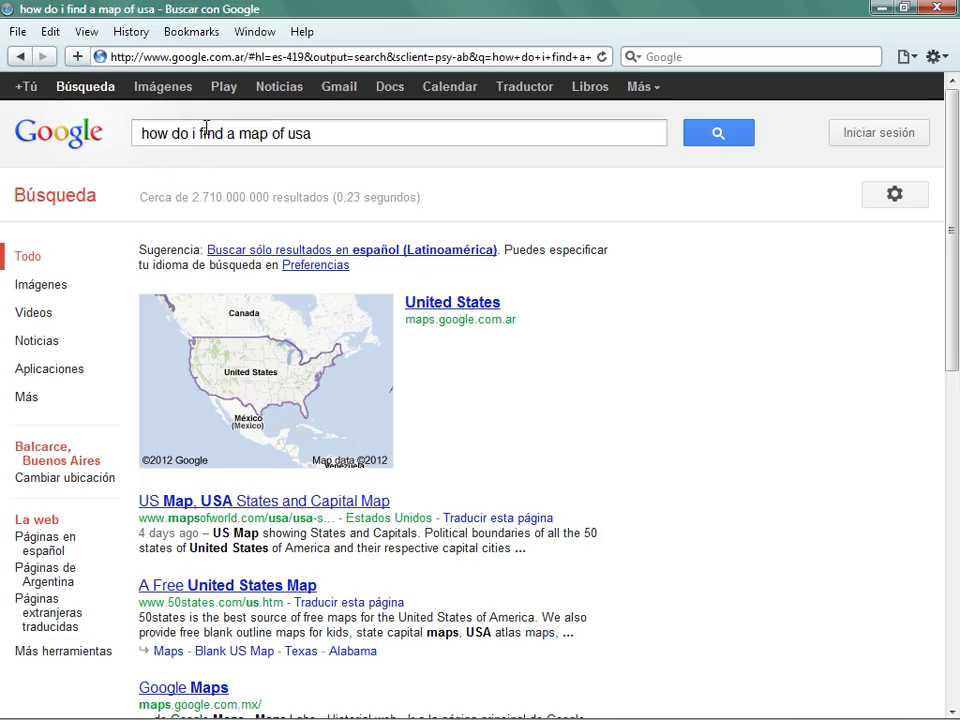
right_click(716, 318)
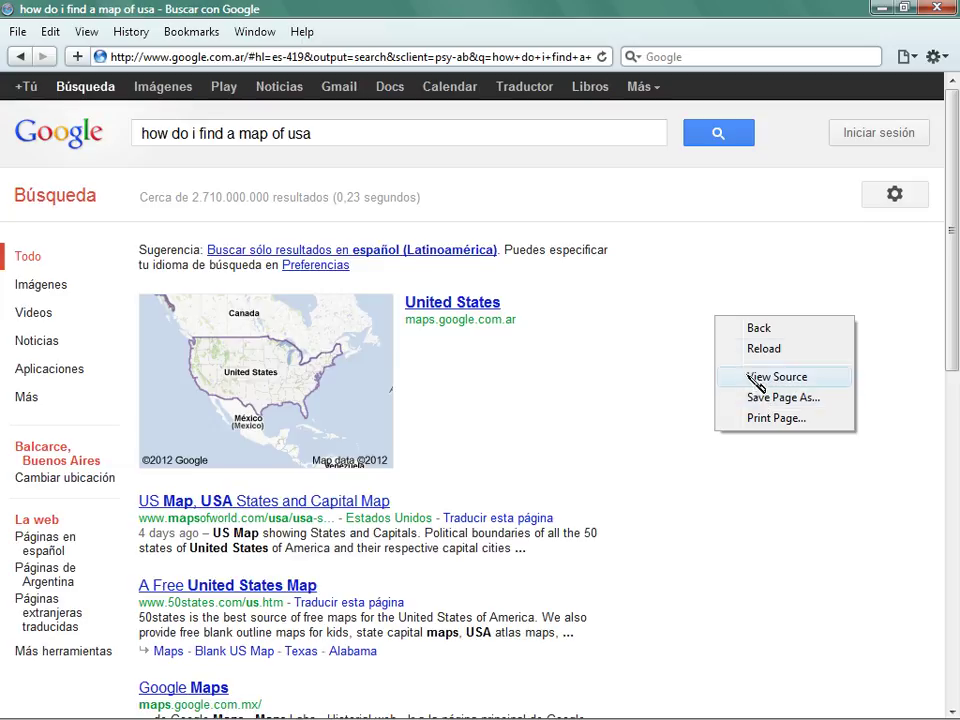
left_click(738, 253)
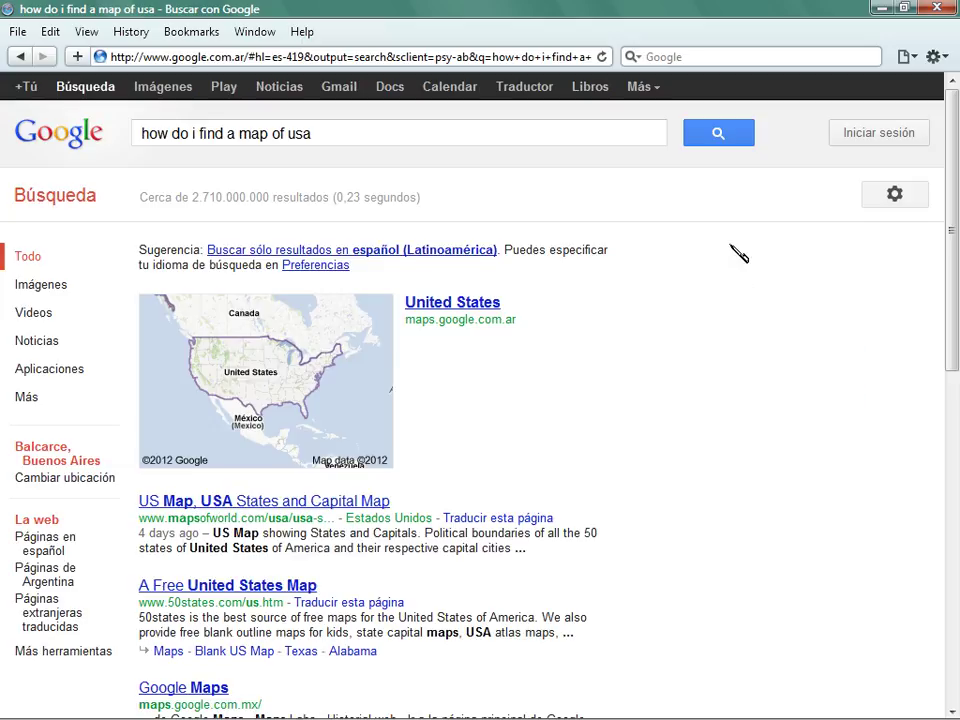
left_click(191, 32)
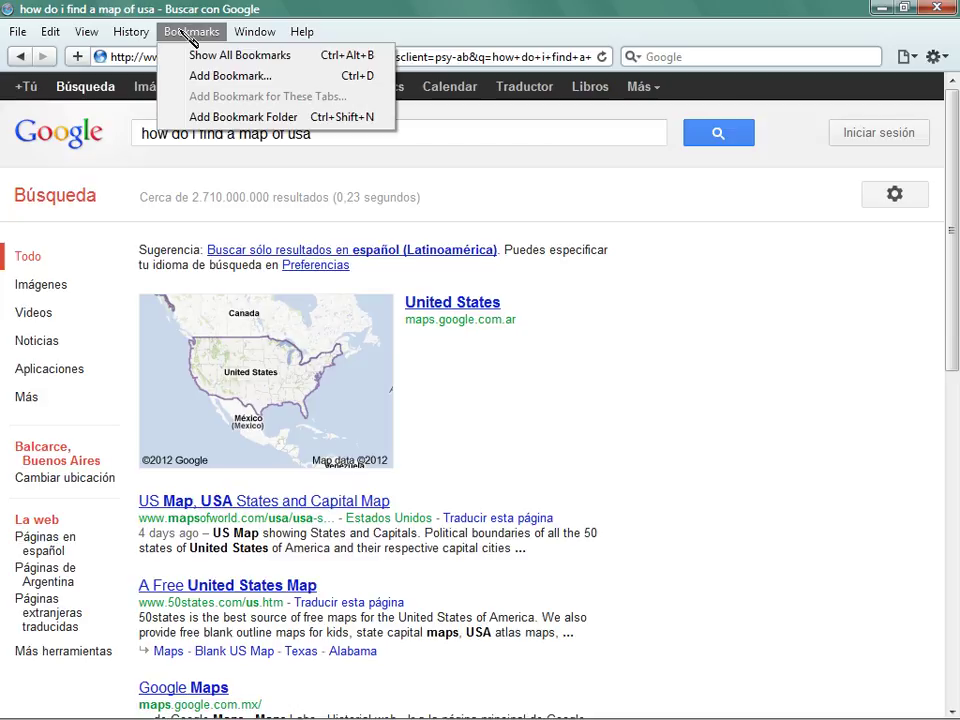
left_click(210, 78)
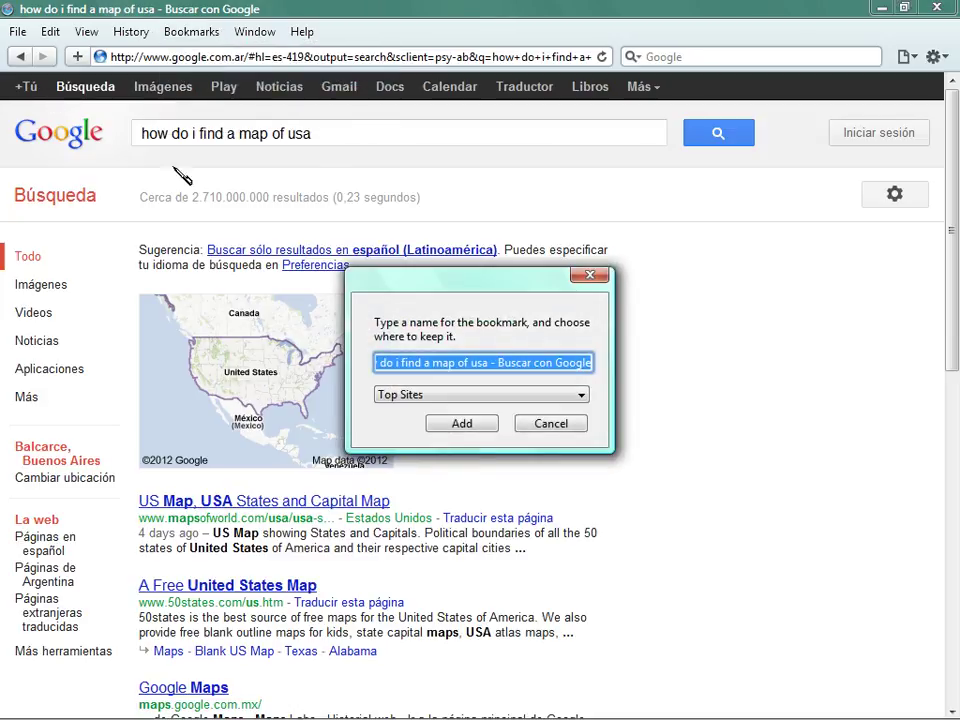
left_click(463, 424)
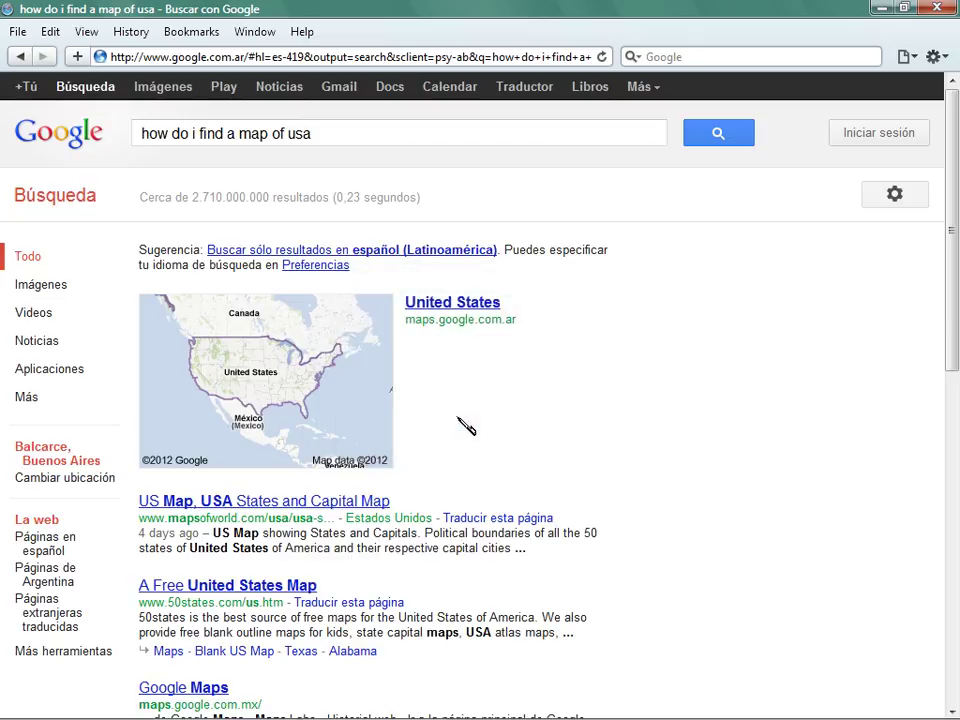
Show all bookmarks and open the "how do i find a map of usa - Buscar con Google" entry from today's history
left_click(191, 32)
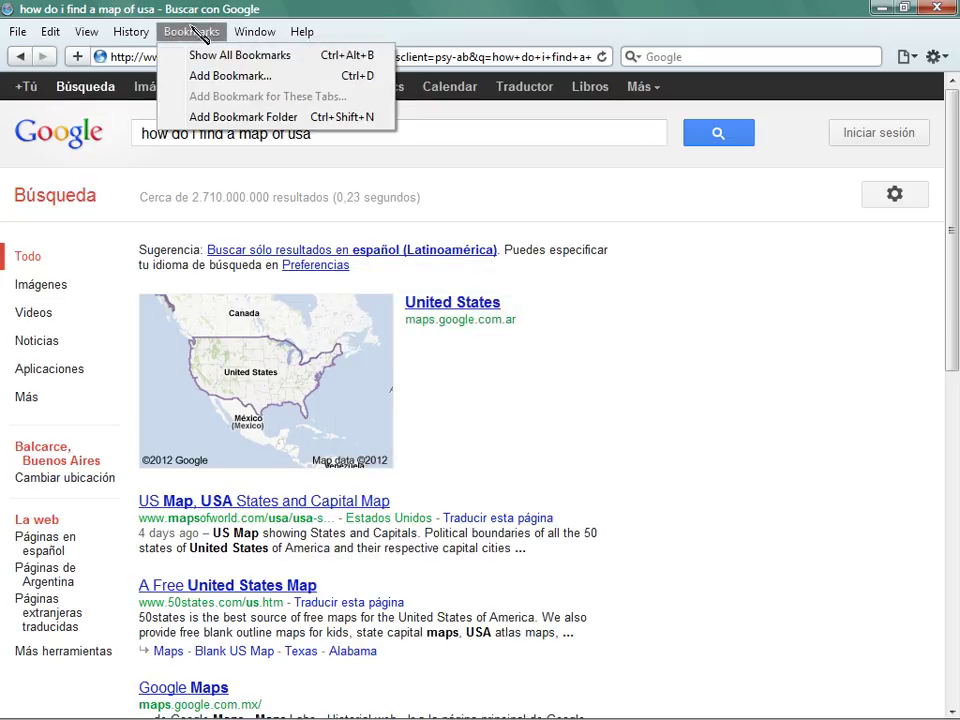
left_click(210, 58)
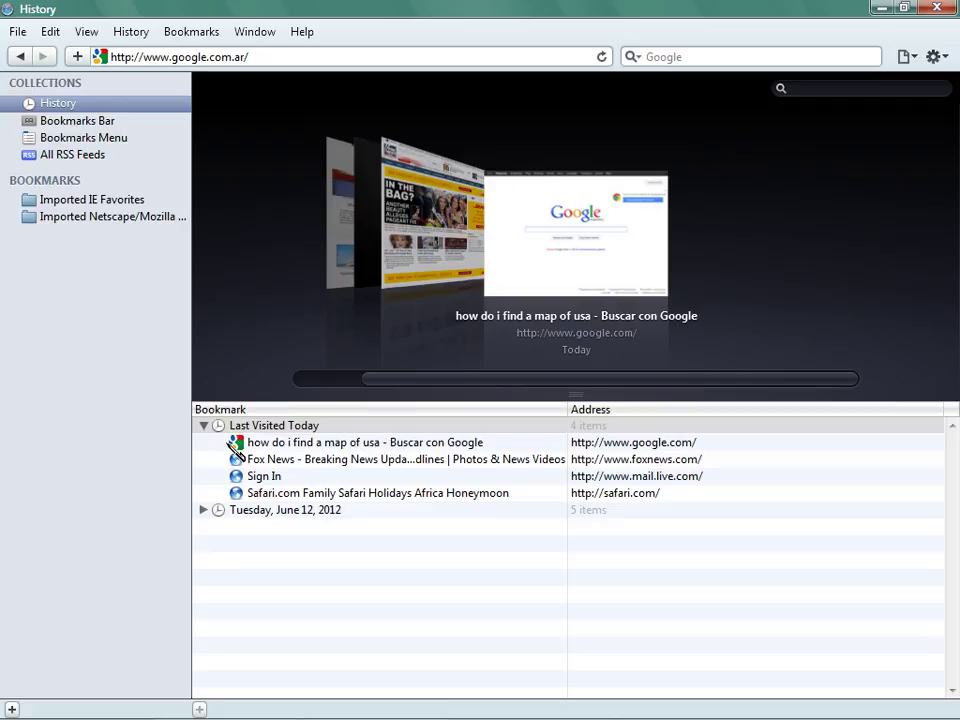
left_click(337, 451)
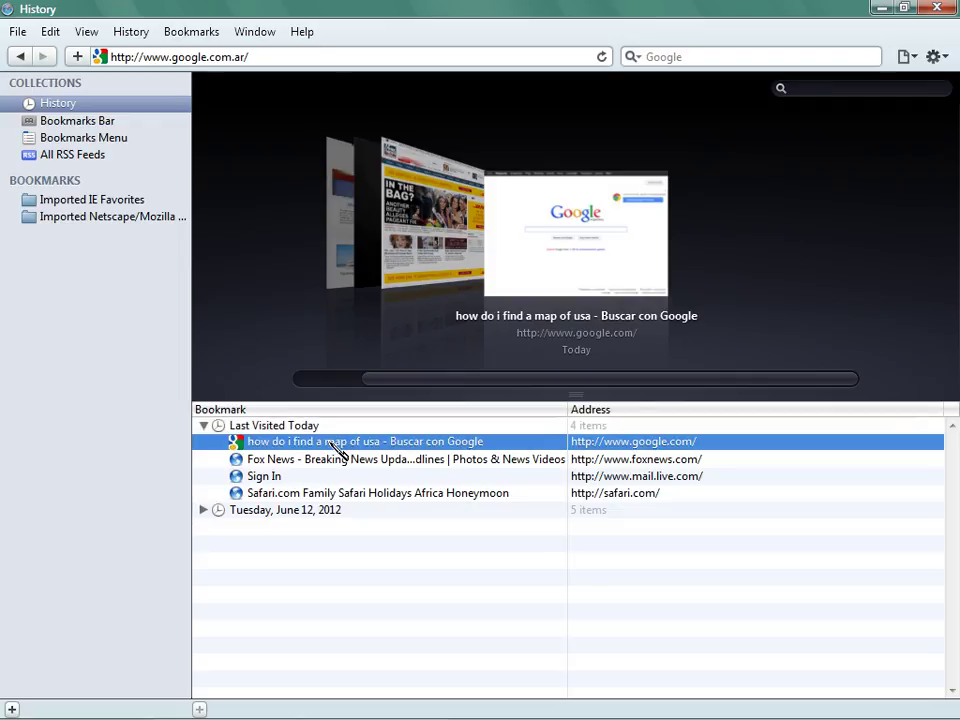
double_click(337, 451)
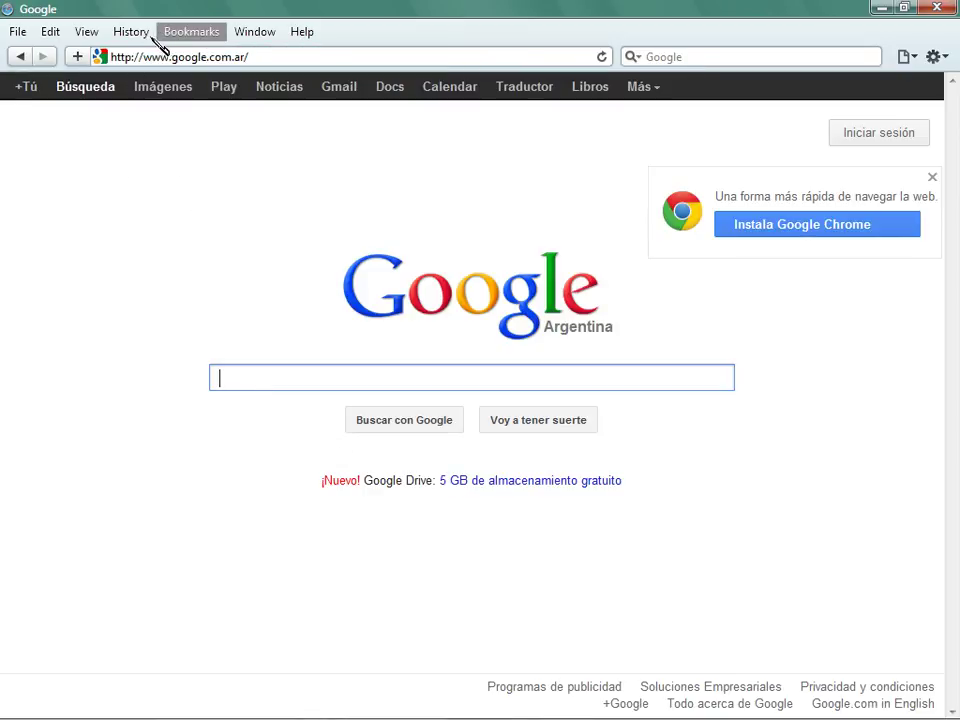
Minimize the Safari window to the desktop and restore it
left_click(250, 38)
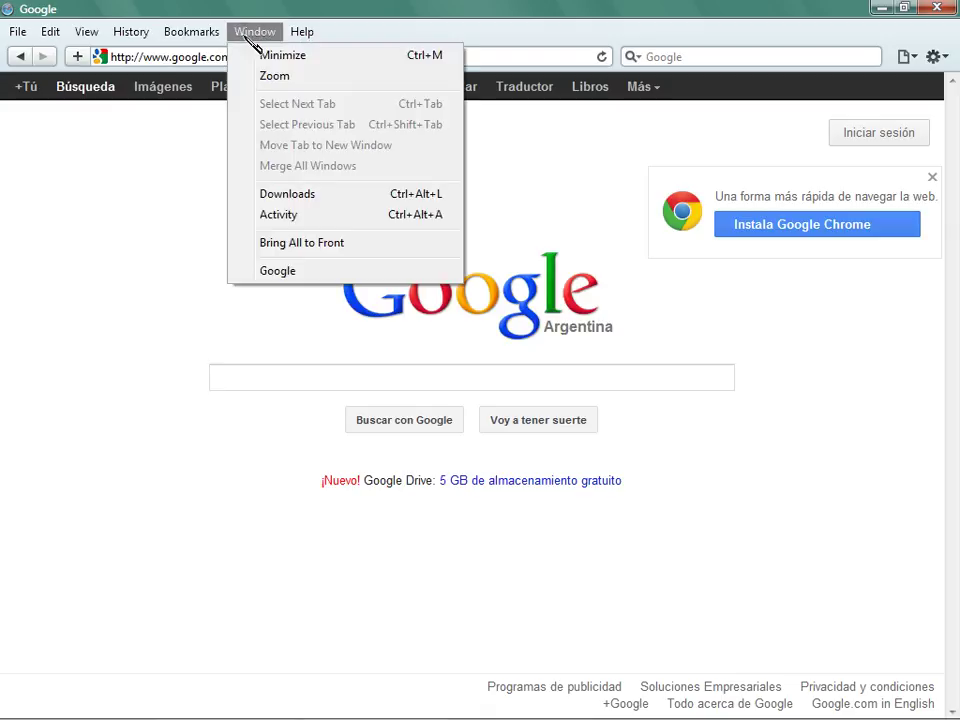
left_click(272, 60)
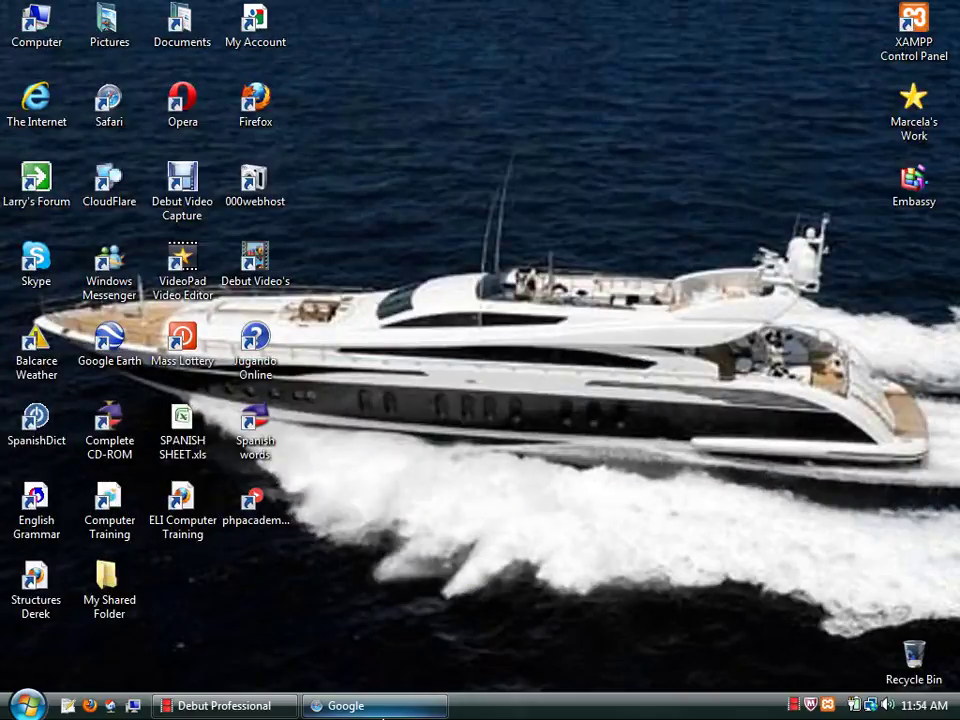
left_click(385, 706)
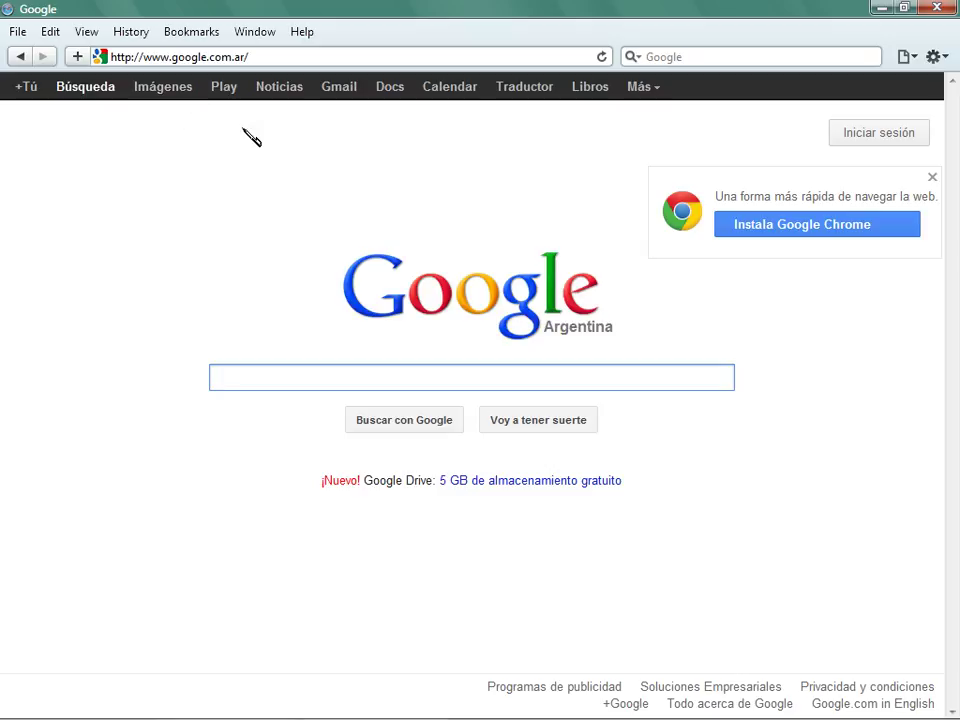
Switch the Google home page to Google.com in English and look through the list of additional Google services
left_click(844, 705)
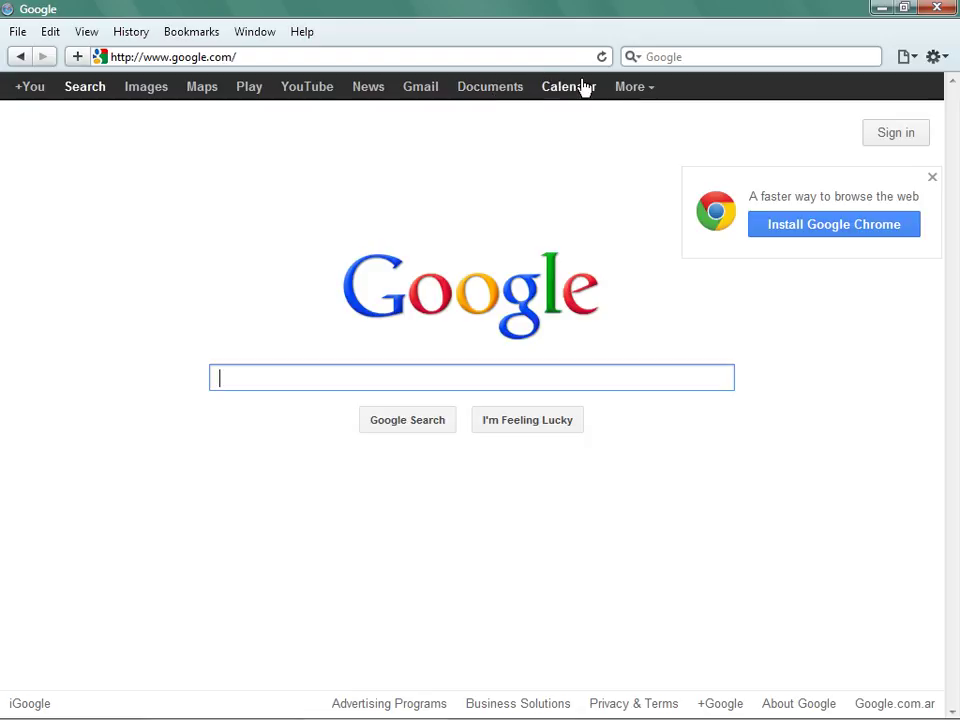
left_click(632, 92)
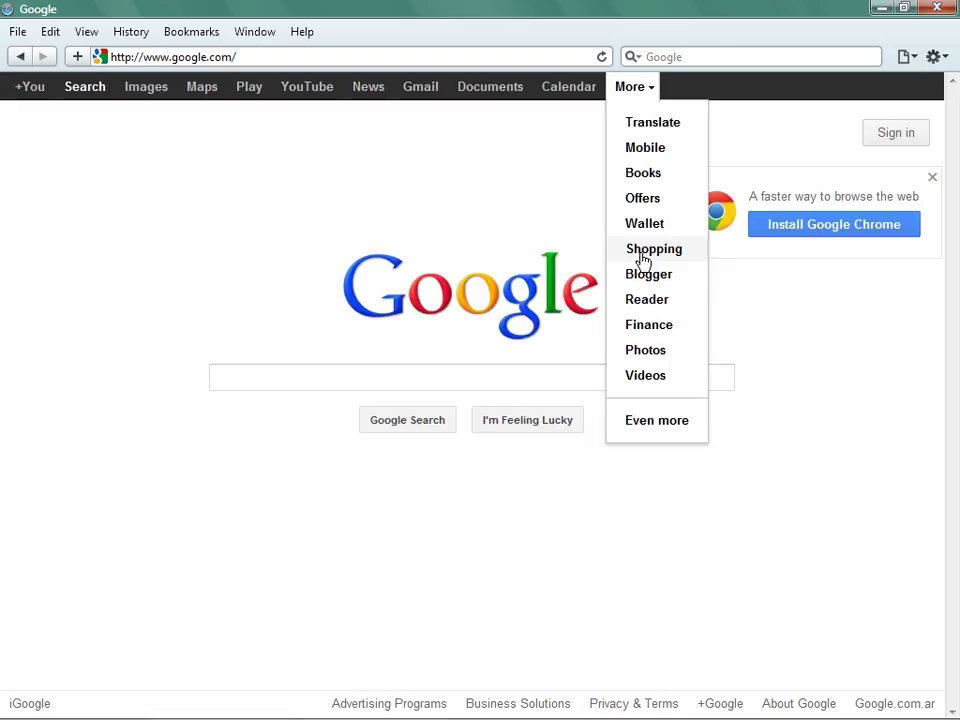
left_click(500, 180)
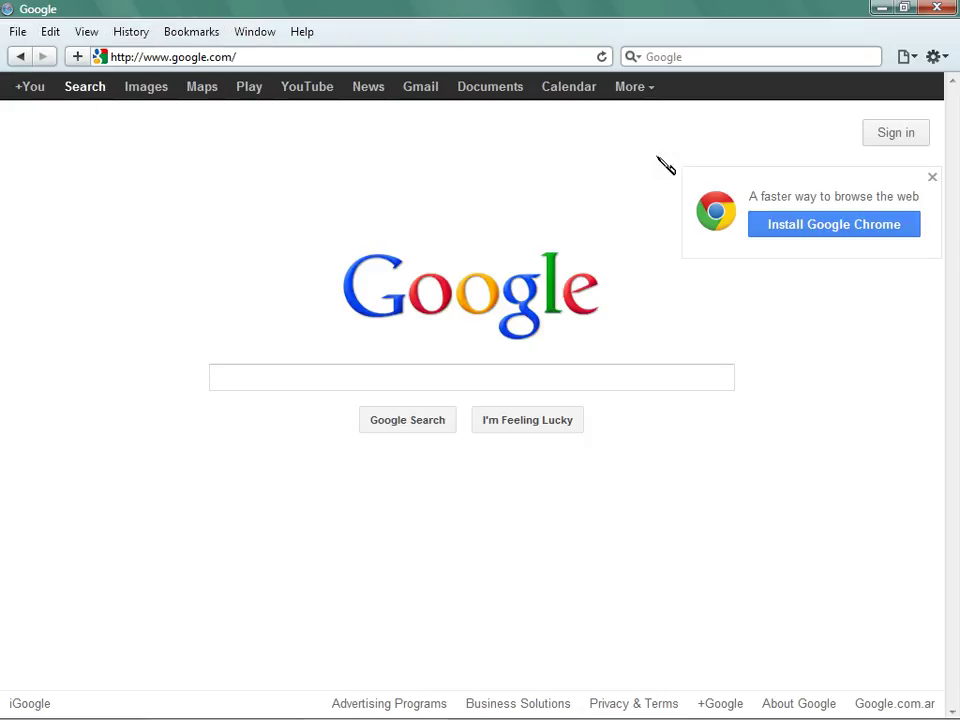
Hide Safari's menu bar and show it again
left_click(935, 57)
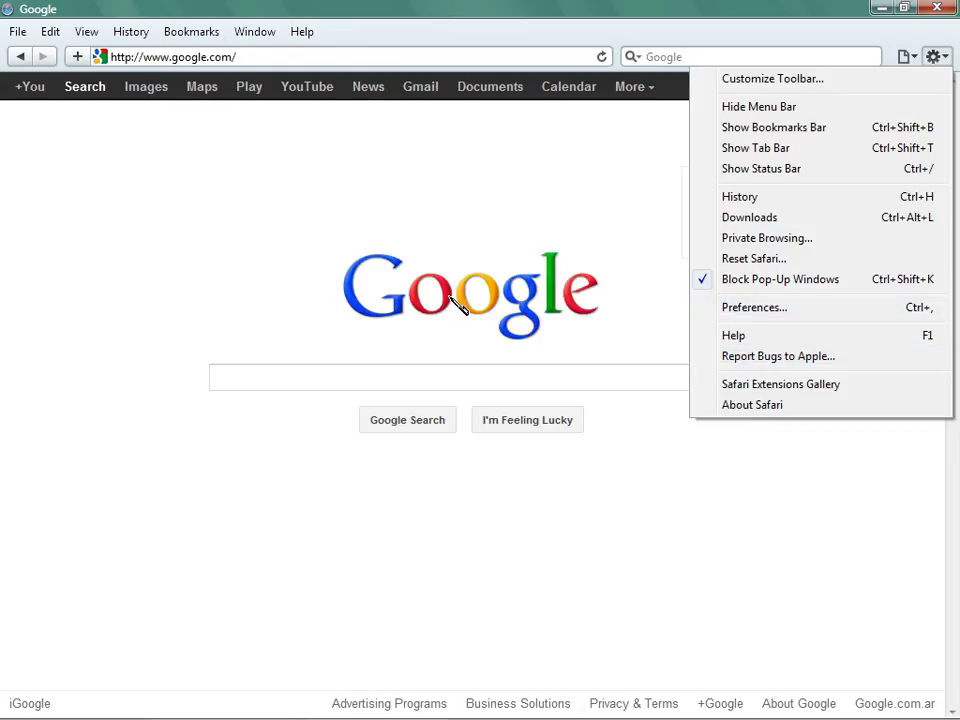
left_click(765, 110)
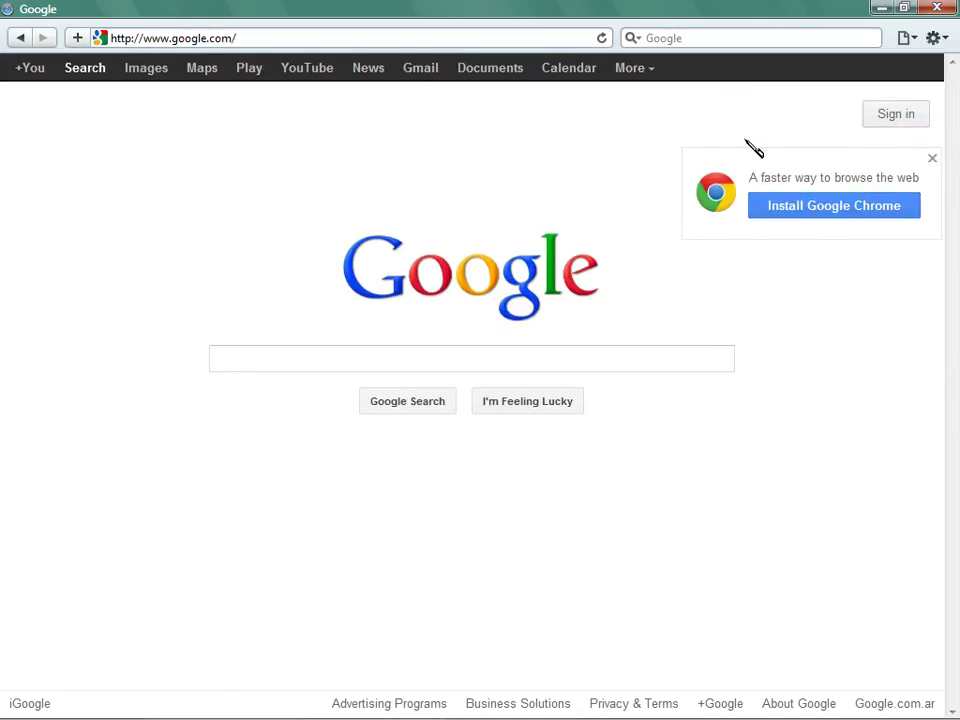
left_click(950, 37)
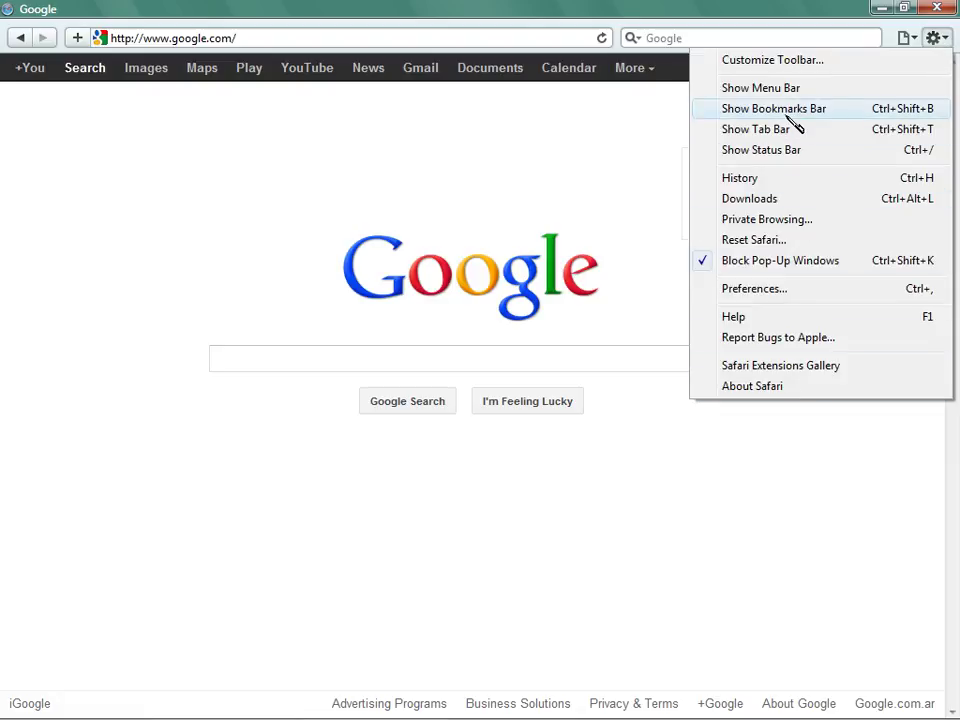
left_click(760, 88)
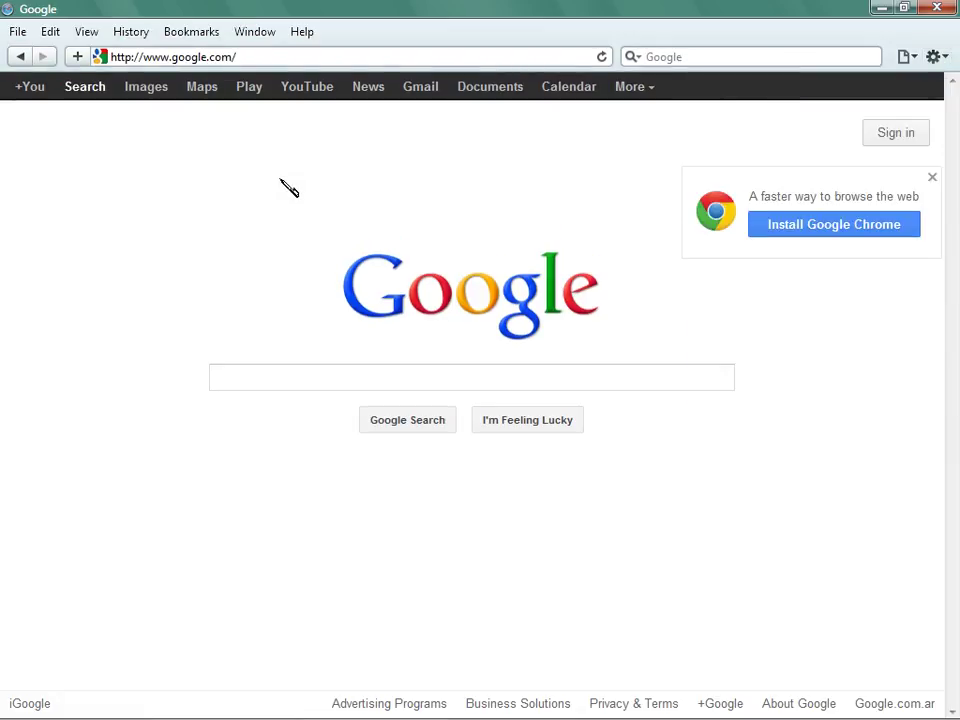